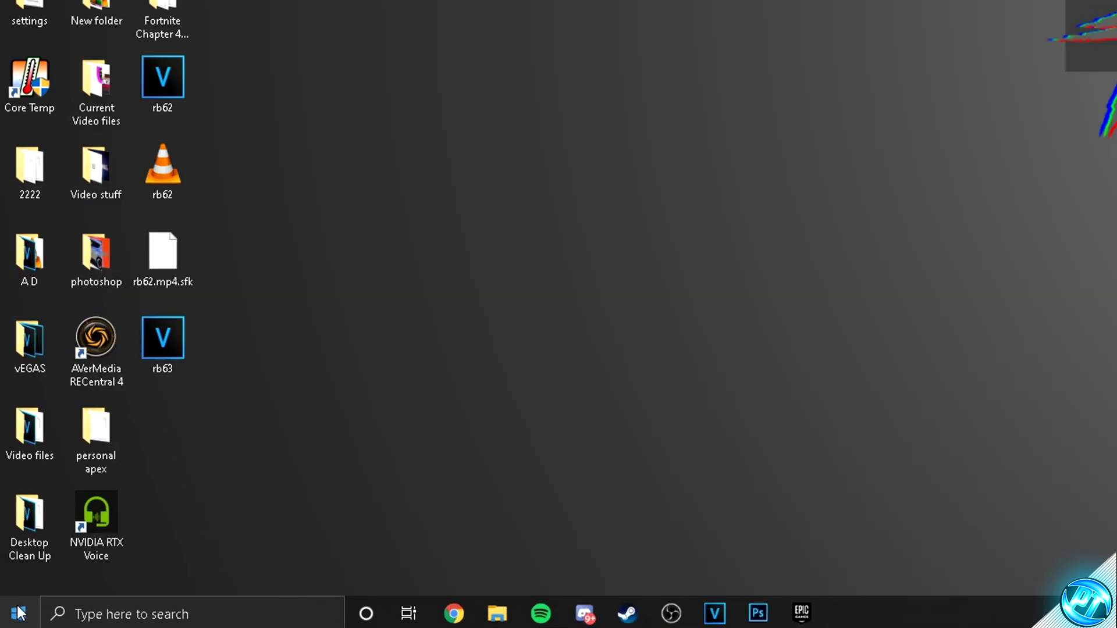
Run winver to check the installed Windows 10 version and OS build, closing the information dialog after reading it.
{"action": "left_click", "coordinate": [11, 619]}
{"action": "type", "text": "winve"}
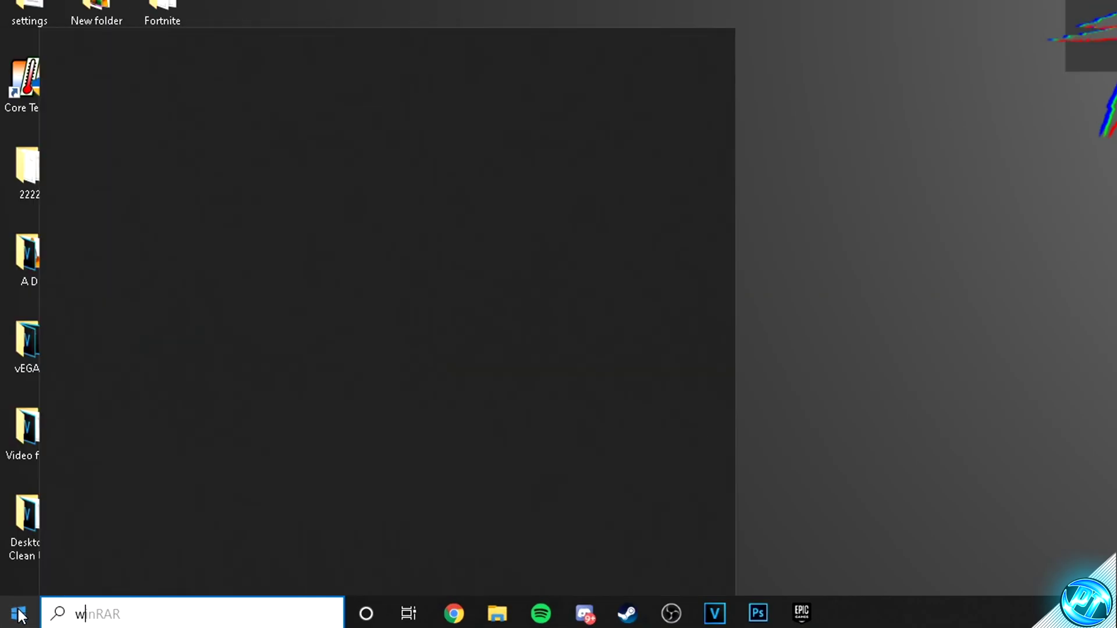
{"action": "type", "text": "r"}
{"action": "key", "text": "Return"}
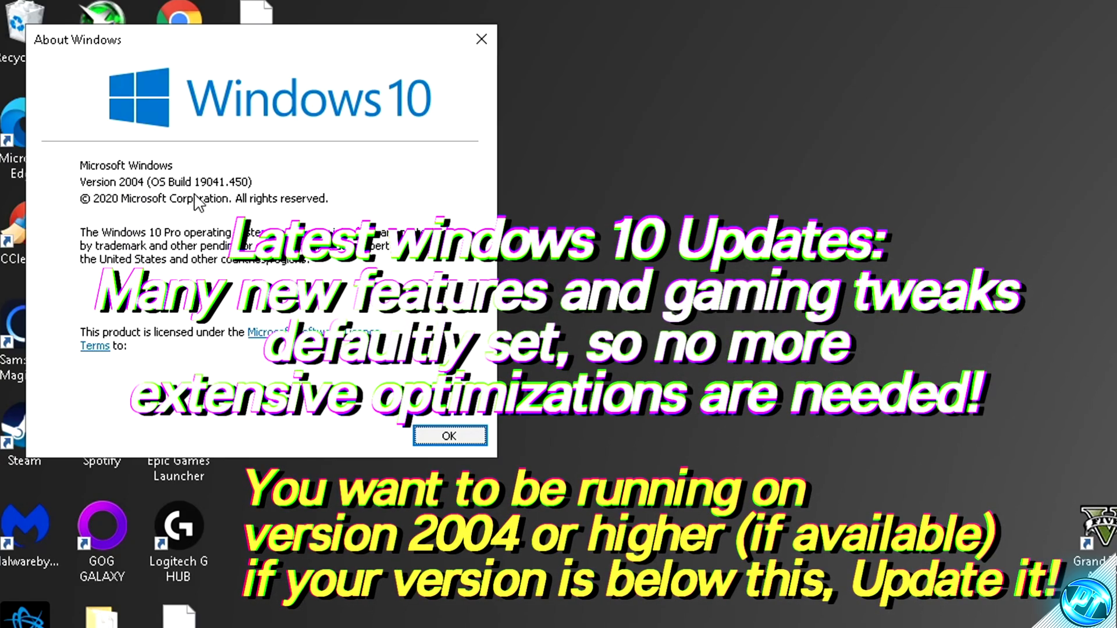
{"action": "key", "text": "Return"}
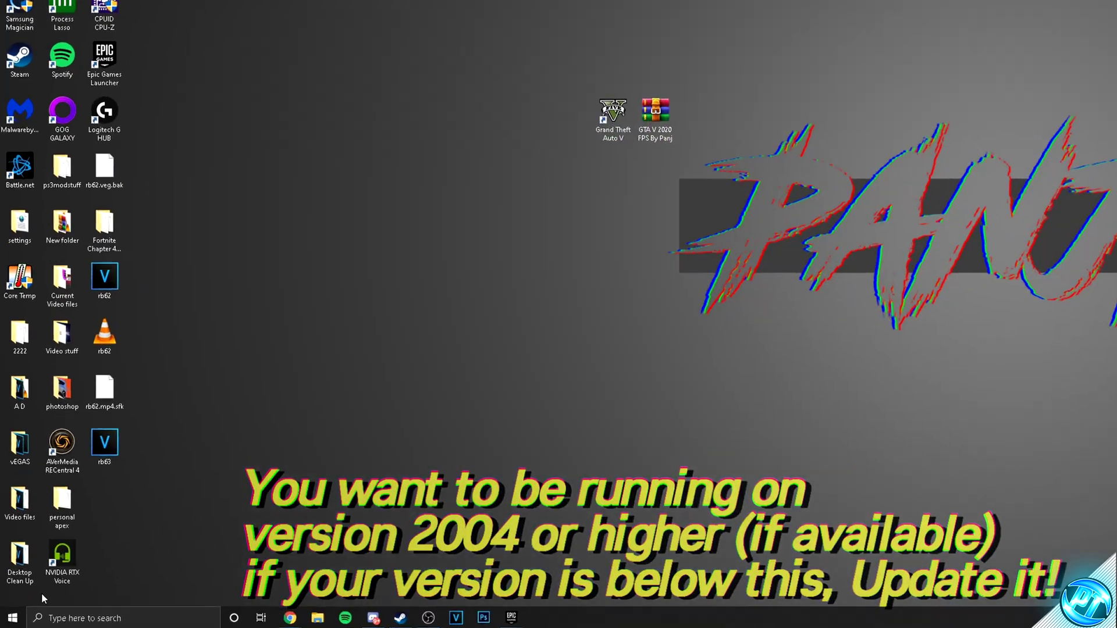
Open the Windows Update settings by searching for "check for updates" and start a check for updates.
{"action": "left_click", "coordinate": [10, 620]}
{"action": "type", "text": "check for update"}
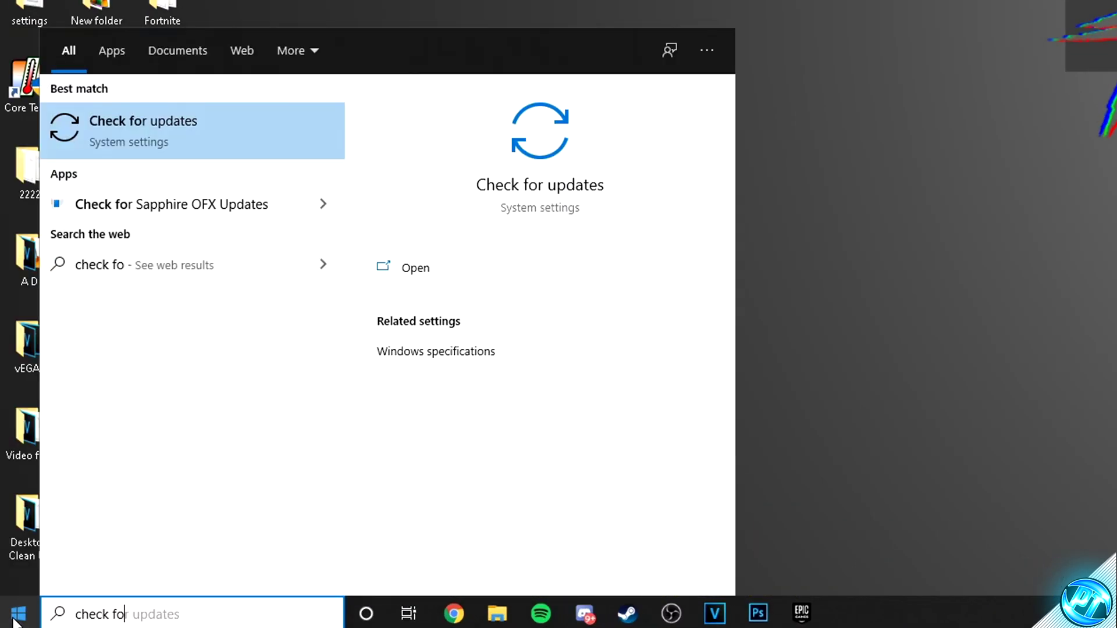
{"action": "type", "text": "s"}
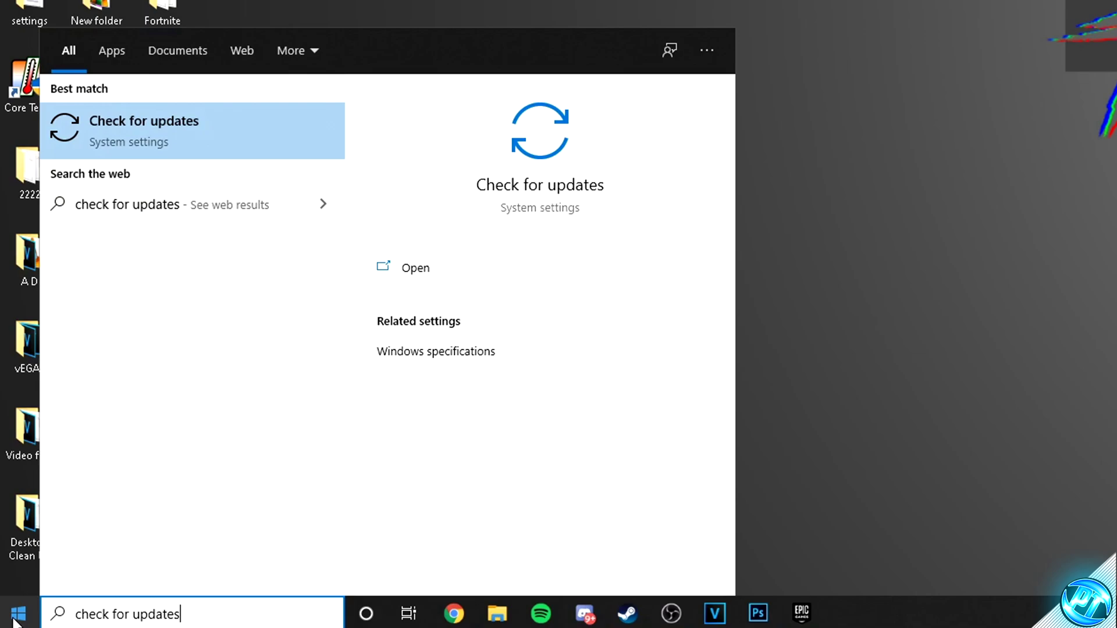
{"action": "key", "text": "Return"}
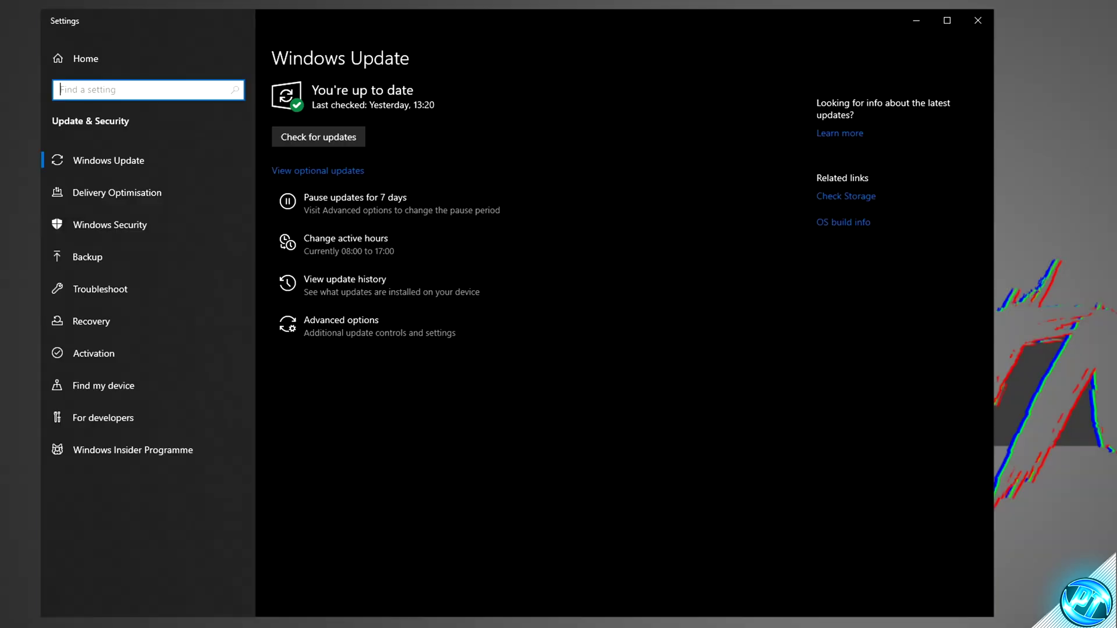
{"action": "left_click", "coordinate": [341, 140]}
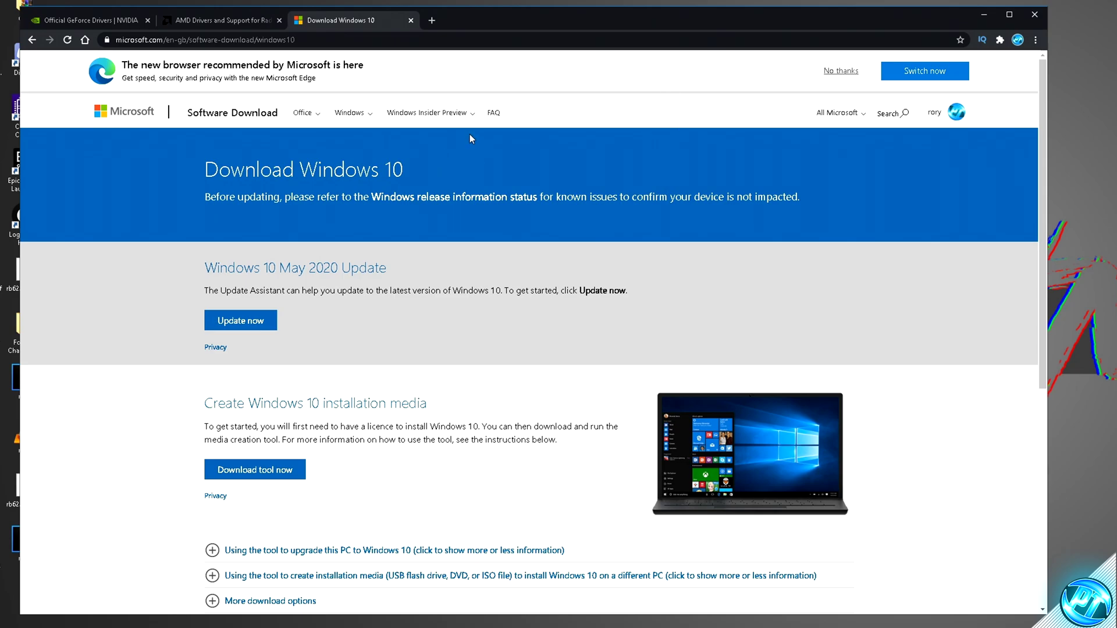
Switch to Chrome and start the Windows 10 May 2020 Update from Microsoft's Download Windows 10 page.
{"action": "left_click_drag", "start_coordinate": [219, 272], "coordinate": [260, 269]}
{"action": "left_click", "coordinate": [377, 272]}
{"action": "left_click", "coordinate": [249, 325]}
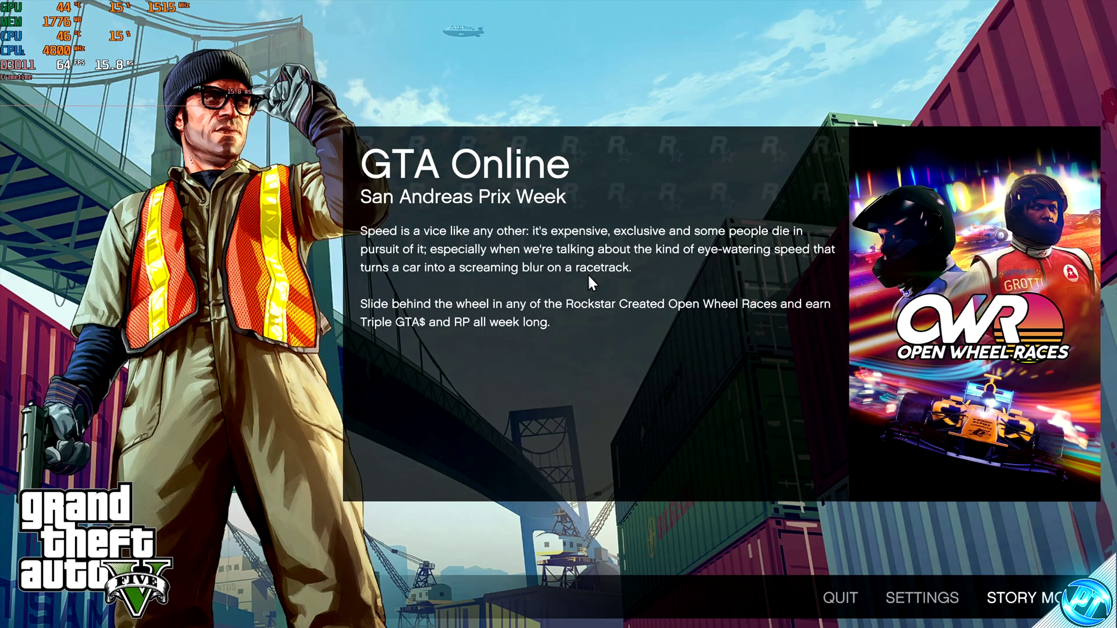
Switch away from the running Grand Theft Auto V game to the Windows taskbar and open Task Manager.
{"action": "key", "text": "alt+Tab"}
{"action": "key", "text": "alt+Tab"}
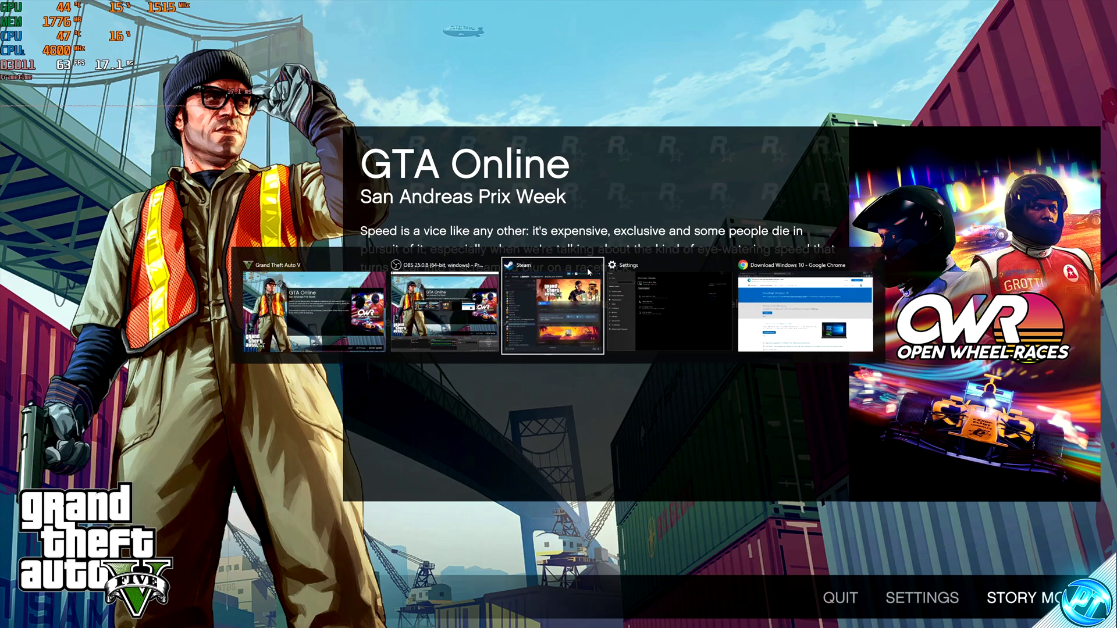
{"action": "key", "text": "super"}
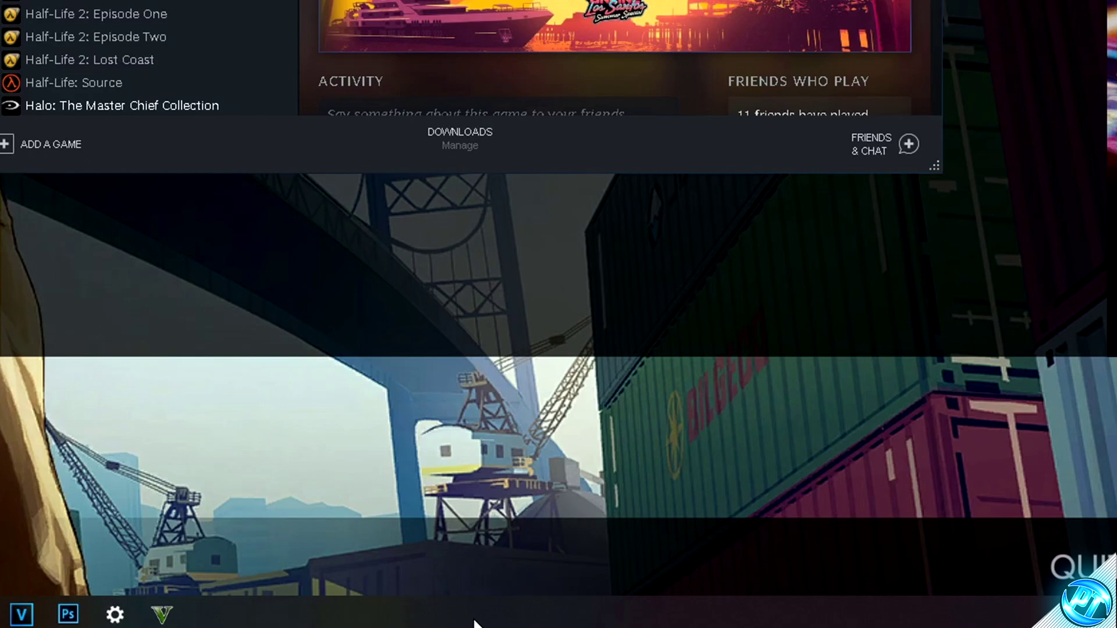
{"action": "right_click", "coordinate": [474, 621]}
{"action": "left_click", "coordinate": [544, 525]}
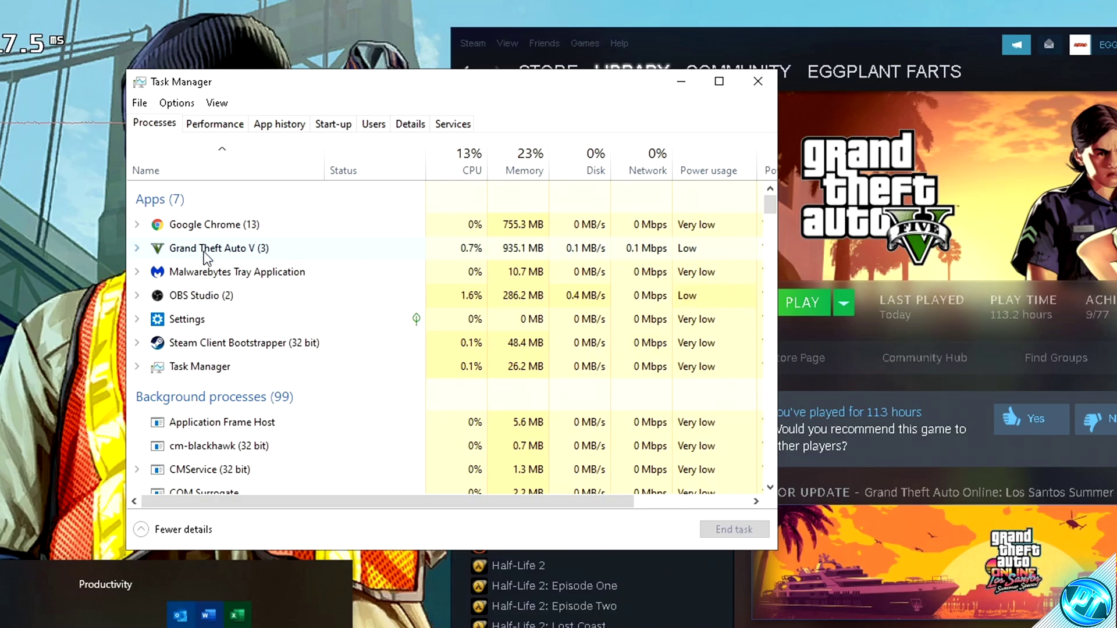
Expand the Grand Theft Auto V process group and open the file location of its game process.
{"action": "left_click", "coordinate": [138, 248]}
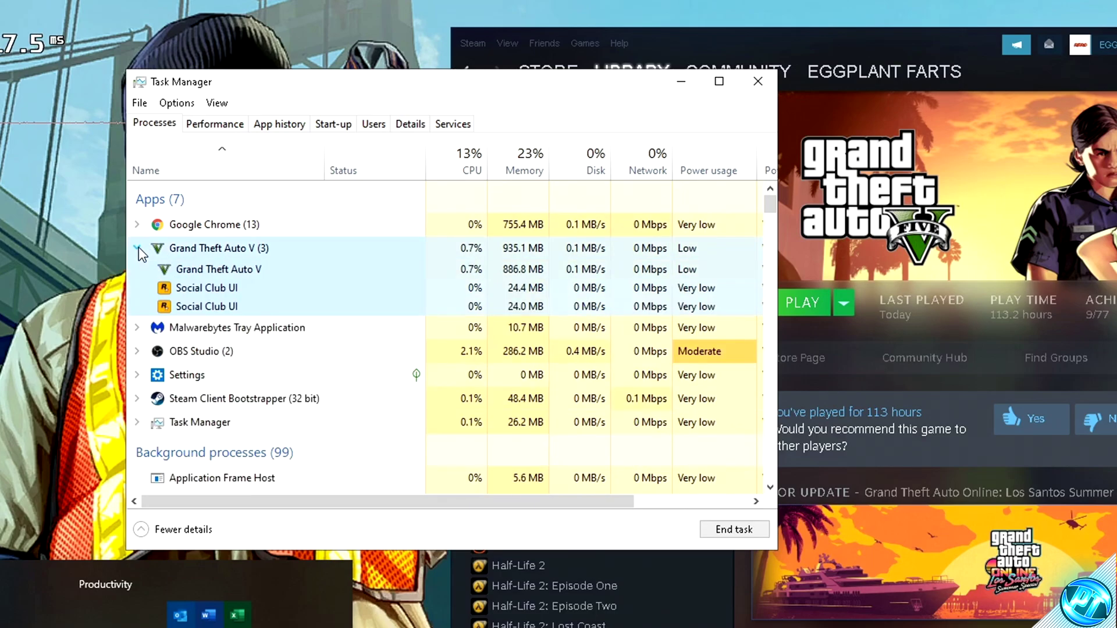
{"action": "right_click", "coordinate": [194, 268]}
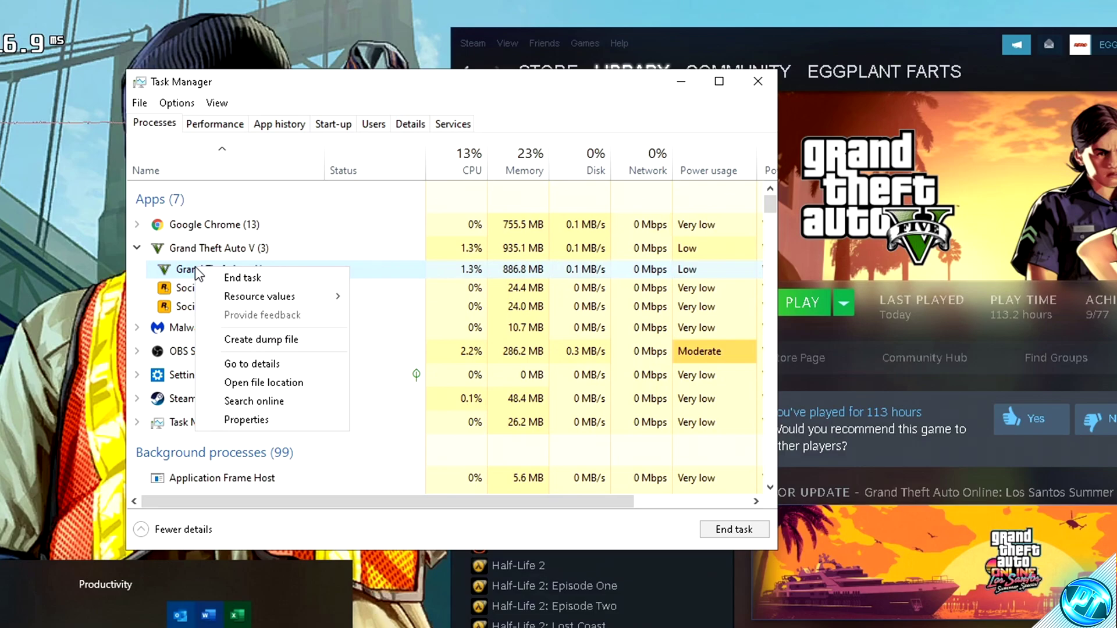
{"action": "left_click", "coordinate": [275, 382]}
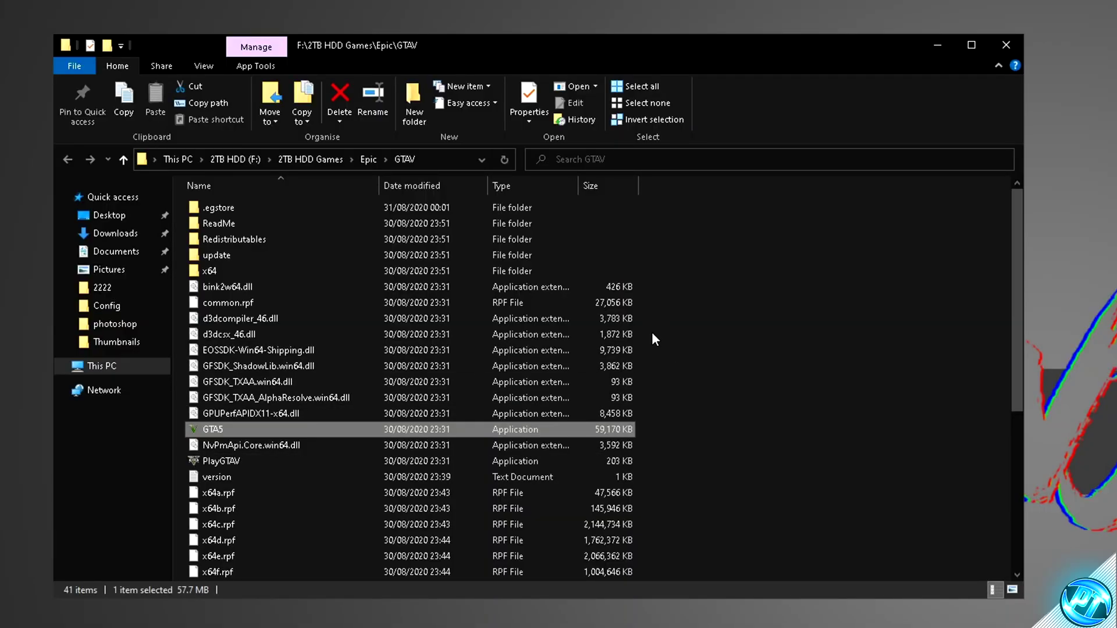
In the GTA5 application's compatibility properties, disable full-screen optimisations, override high DPI scaling with Application, and apply the changes.
{"action": "right_click", "coordinate": [223, 435]}
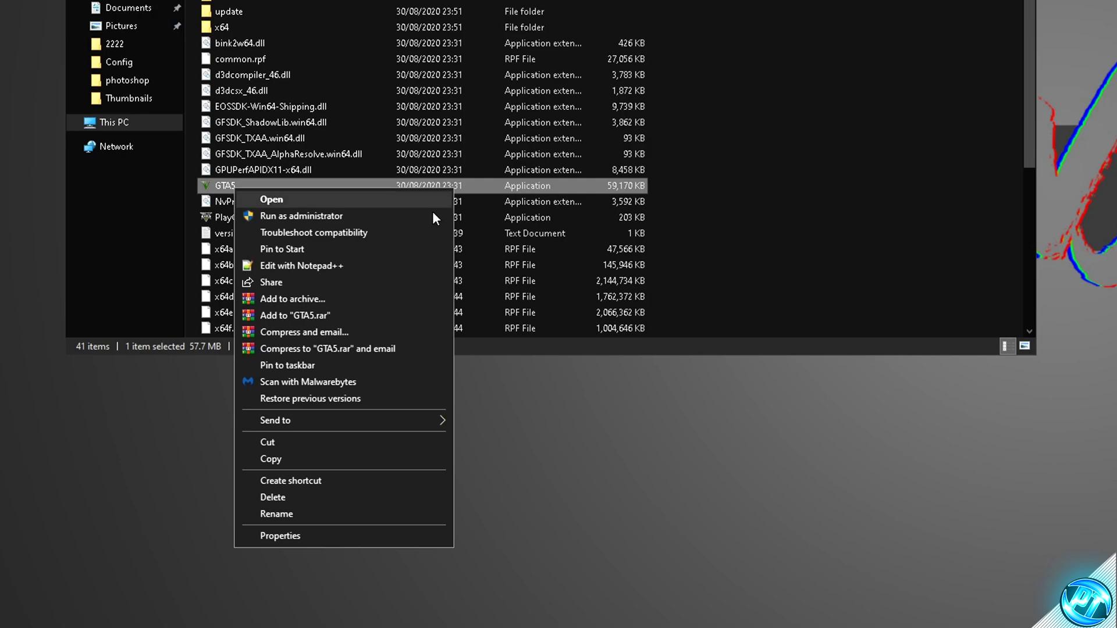
{"action": "left_click", "coordinate": [294, 534]}
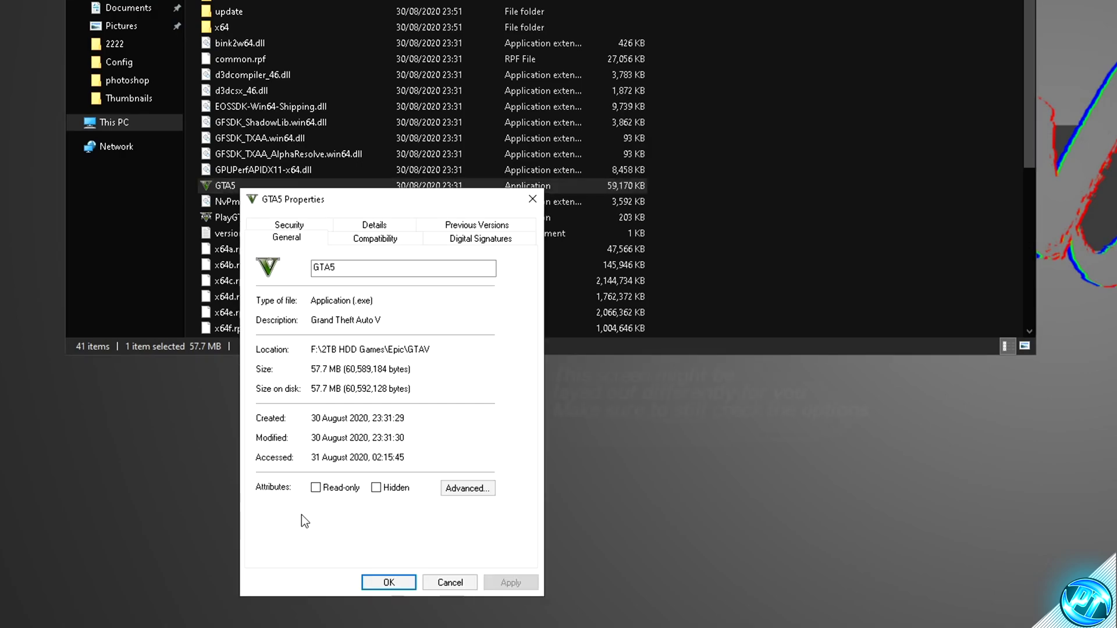
{"action": "left_click", "coordinate": [374, 238]}
{"action": "left_click", "coordinate": [288, 460]}
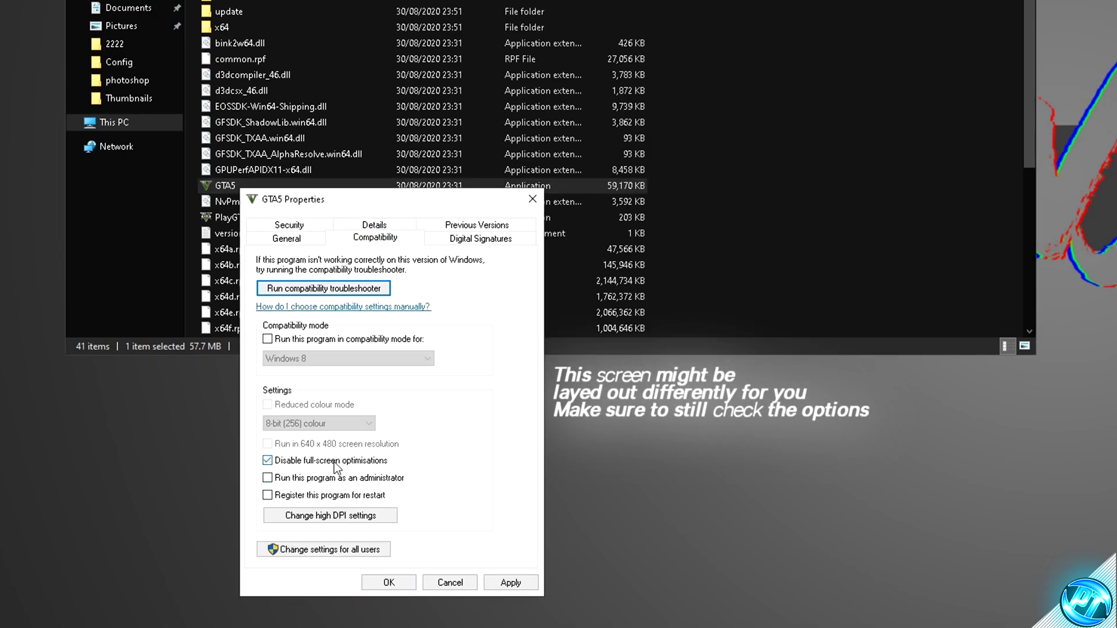
{"action": "left_click", "coordinate": [322, 516]}
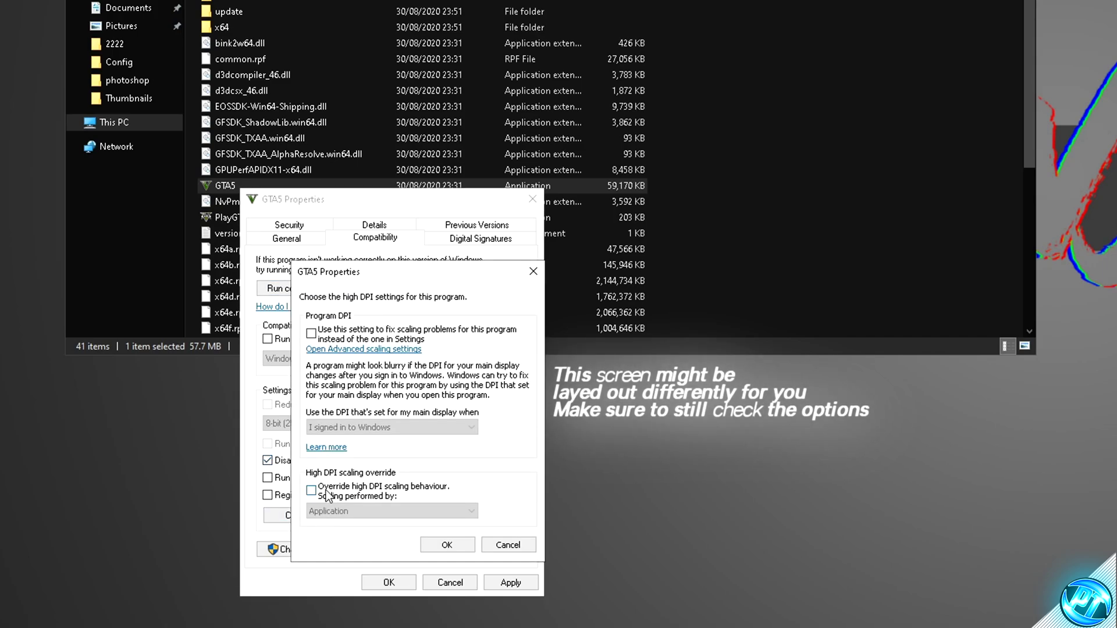
{"action": "left_click", "coordinate": [314, 491]}
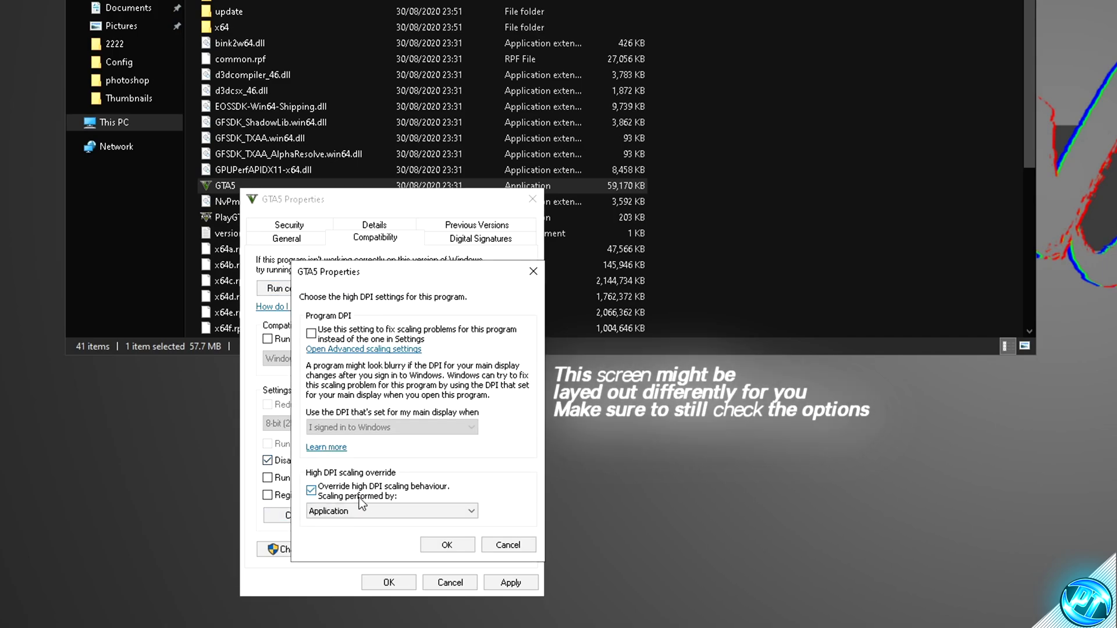
{"action": "left_click", "coordinate": [460, 543]}
{"action": "left_click", "coordinate": [525, 581]}
{"action": "left_click", "coordinate": [403, 580]}
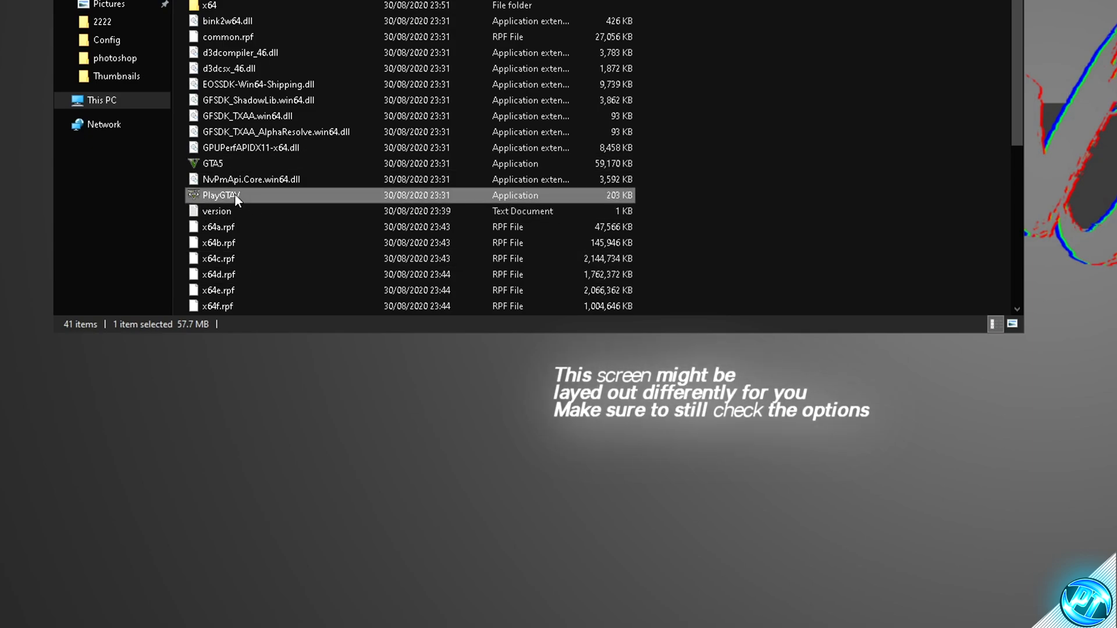
Disable full-screen optimisations and override high DPI scaling behaviour for the PlayGTAV application, and apply the compatibility changes.
{"action": "right_click", "coordinate": [235, 194]}
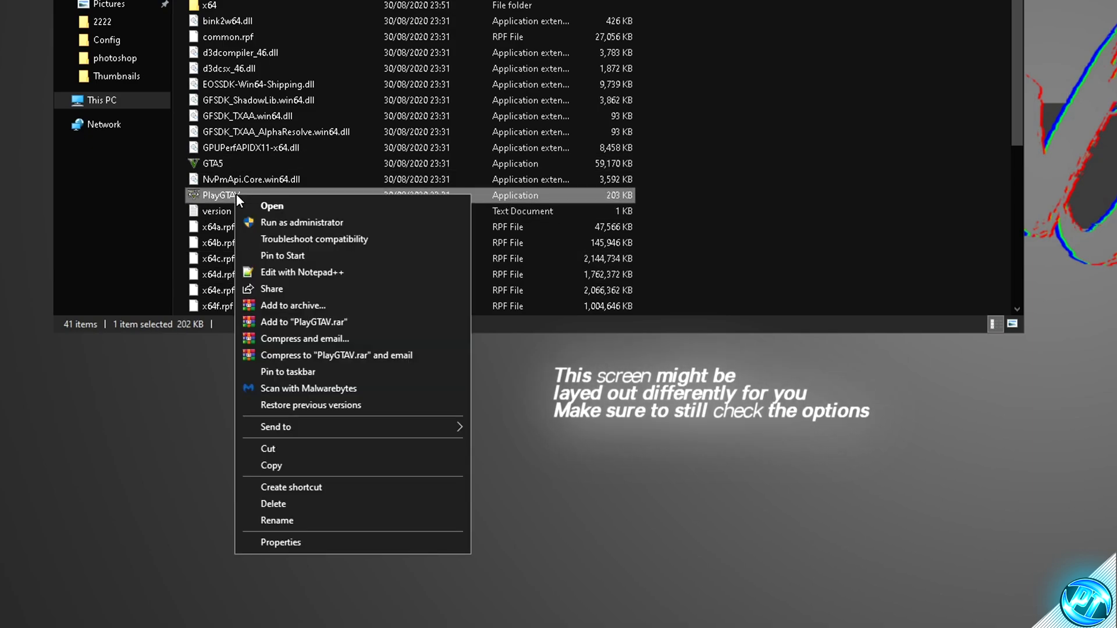
{"action": "left_click", "coordinate": [305, 539]}
{"action": "left_click", "coordinate": [375, 245]}
{"action": "left_click", "coordinate": [268, 466]}
{"action": "left_click", "coordinate": [313, 524]}
{"action": "left_click", "coordinate": [311, 497]}
{"action": "left_click", "coordinate": [447, 551]}
{"action": "left_click", "coordinate": [511, 589]}
{"action": "left_click", "coordinate": [389, 589]}
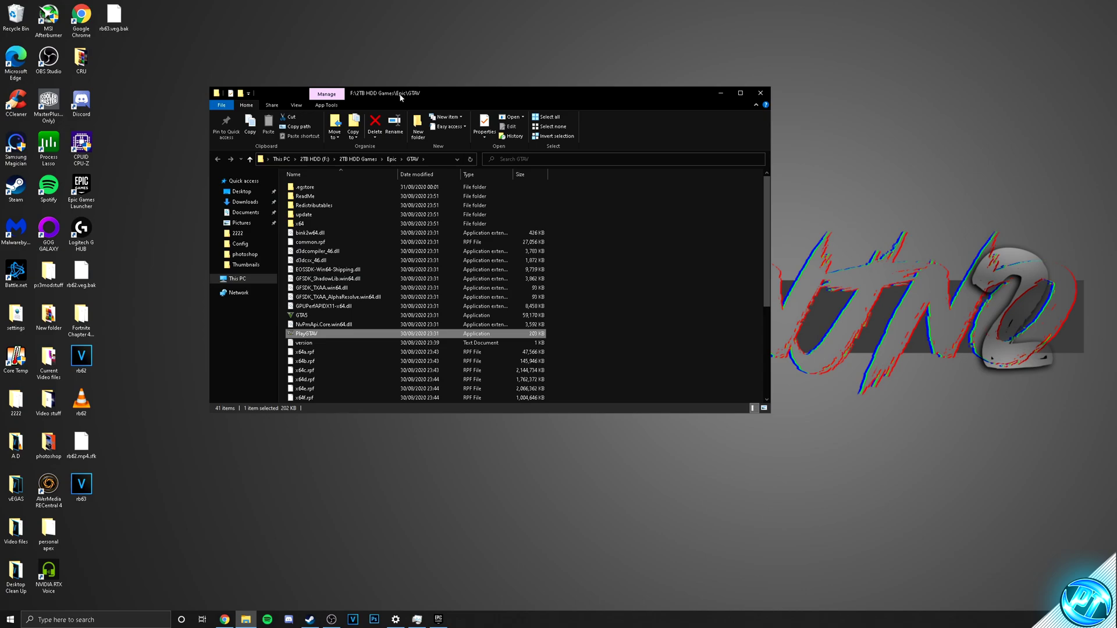
Move the GTAV game folder window aside on the desktop and minimise it.
{"action": "left_click_drag", "start_coordinate": [726, 43], "coordinate": [725, 44]}
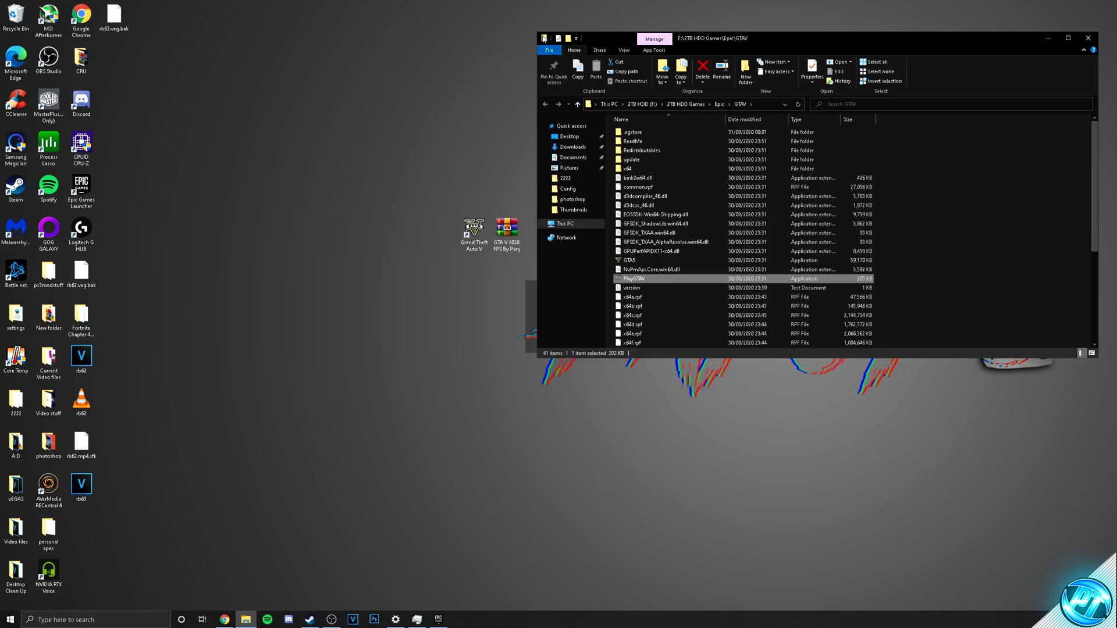
{"action": "left_click", "coordinate": [1048, 38]}
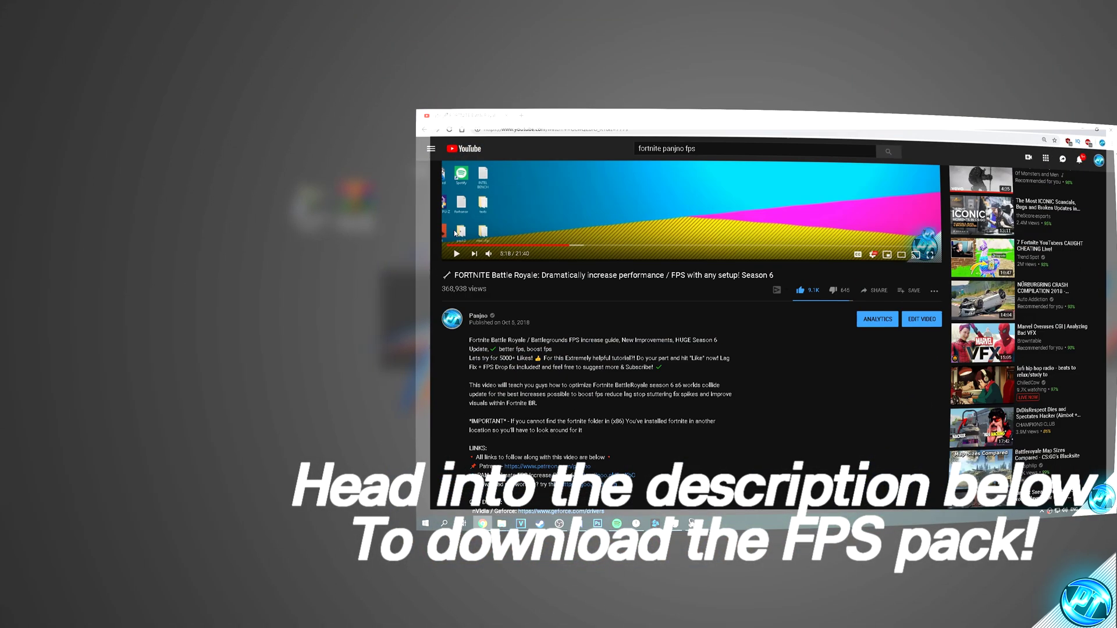
Find the FPS increase pack link in the YouTube video's description and follow it to the download.
{"action": "scroll", "coordinate": [662, 304], "scroll_direction": "down", "scroll_amount": 4}
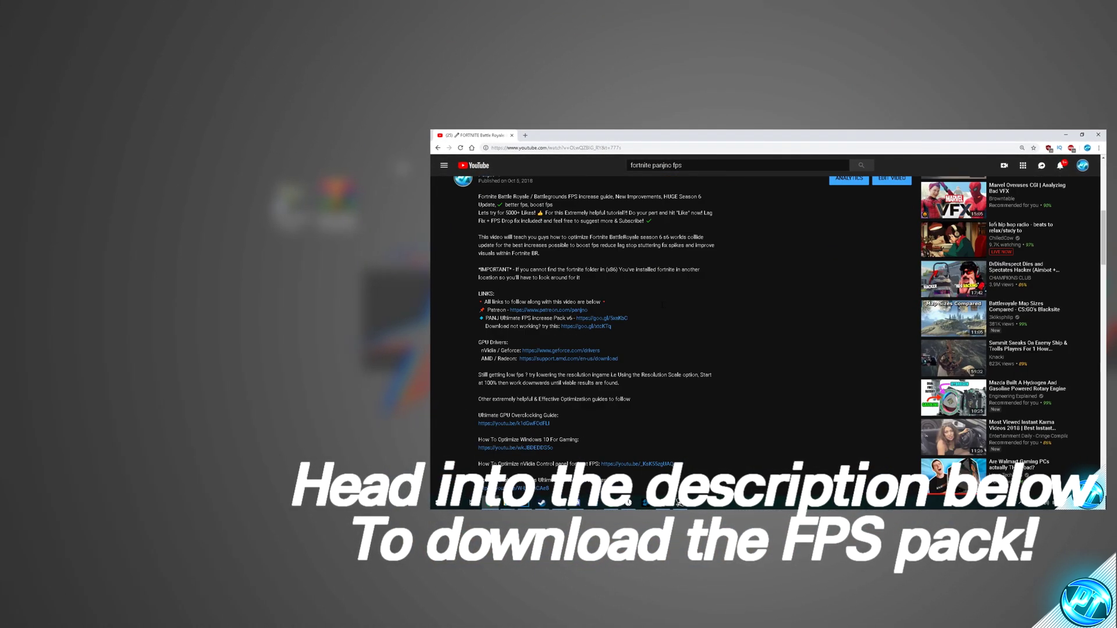
{"action": "left_click", "coordinate": [602, 318]}
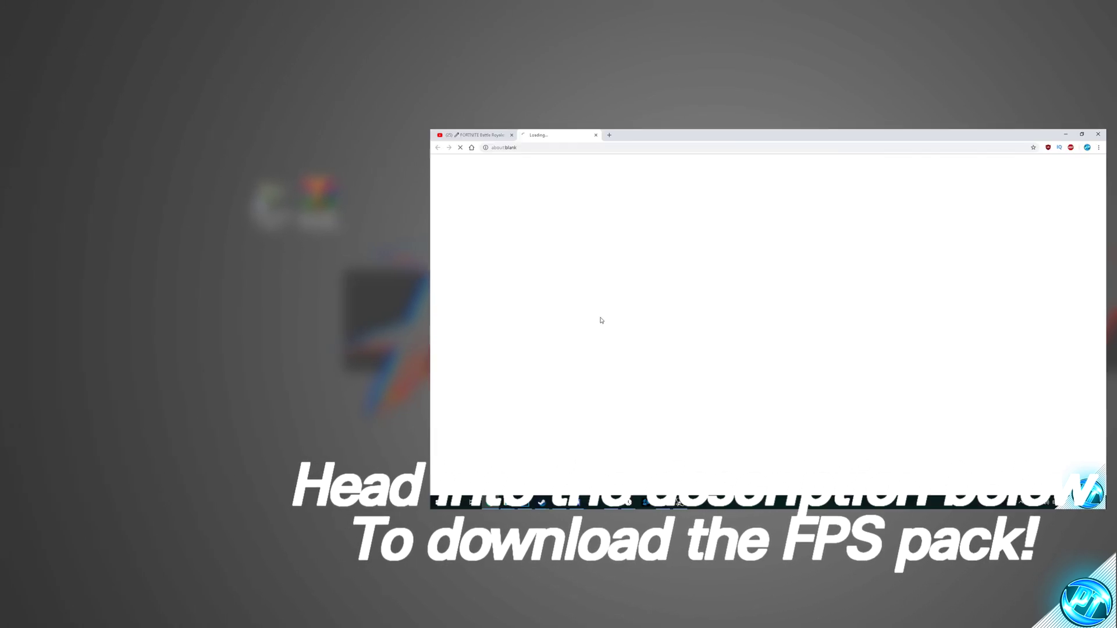
{"action": "left_click", "coordinate": [968, 335]}
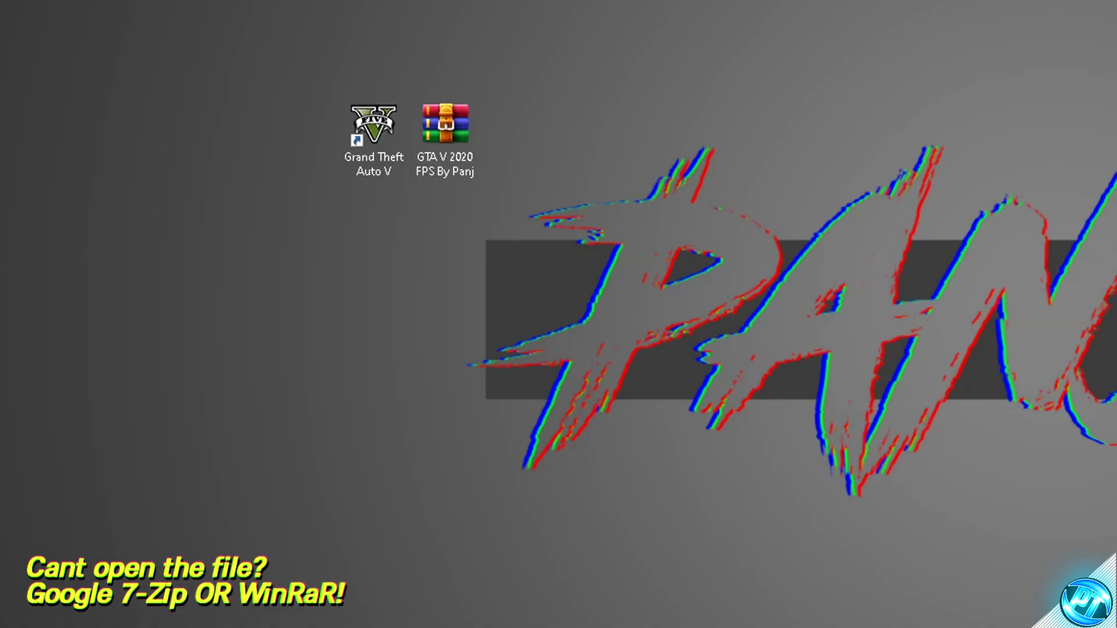
Extract the "GTA V 2020 FPS By Panj" archive into its own folder on the desktop and open that folder.
{"action": "right_click", "coordinate": [440, 129]}
{"action": "left_click", "coordinate": [510, 207]}
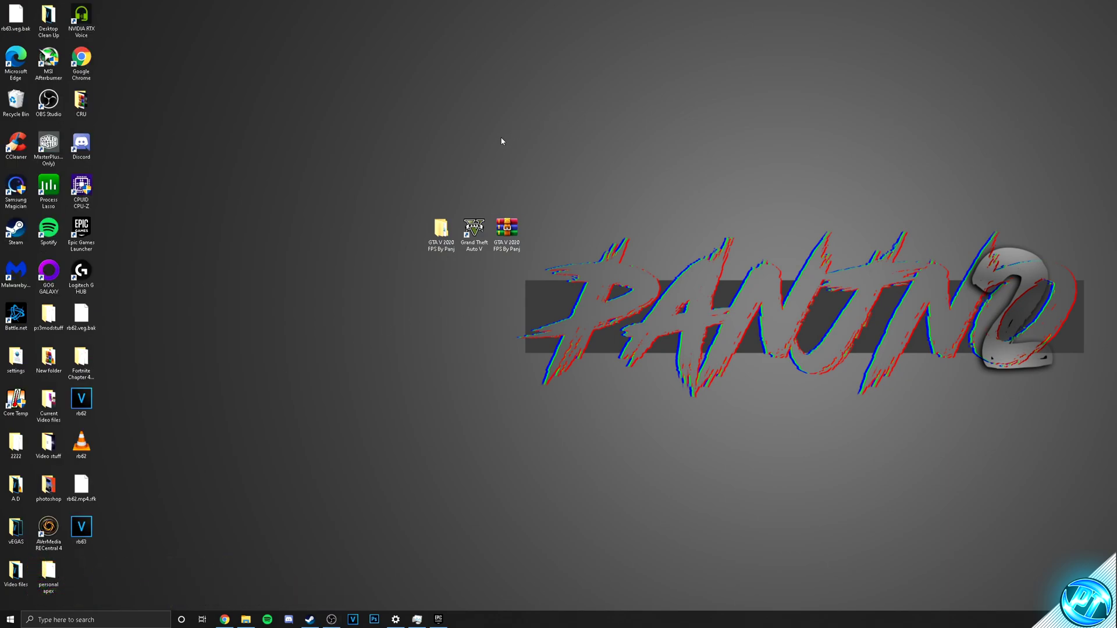
{"action": "double_click", "coordinate": [441, 228]}
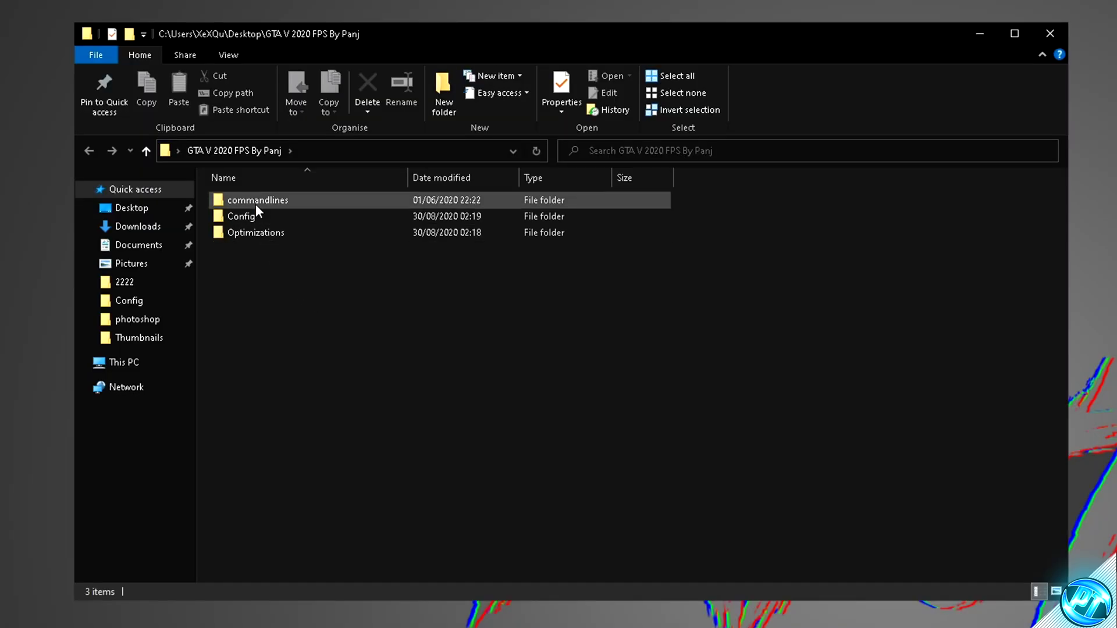
Open the commandlines folder of the pack and go into its "1 (Recommended for MOST pcs)" subfolder.
{"action": "double_click", "coordinate": [423, 145]}
{"action": "left_click_drag", "start_coordinate": [206, 210], "coordinate": [278, 273]}
{"action": "left_click", "coordinate": [276, 267]}
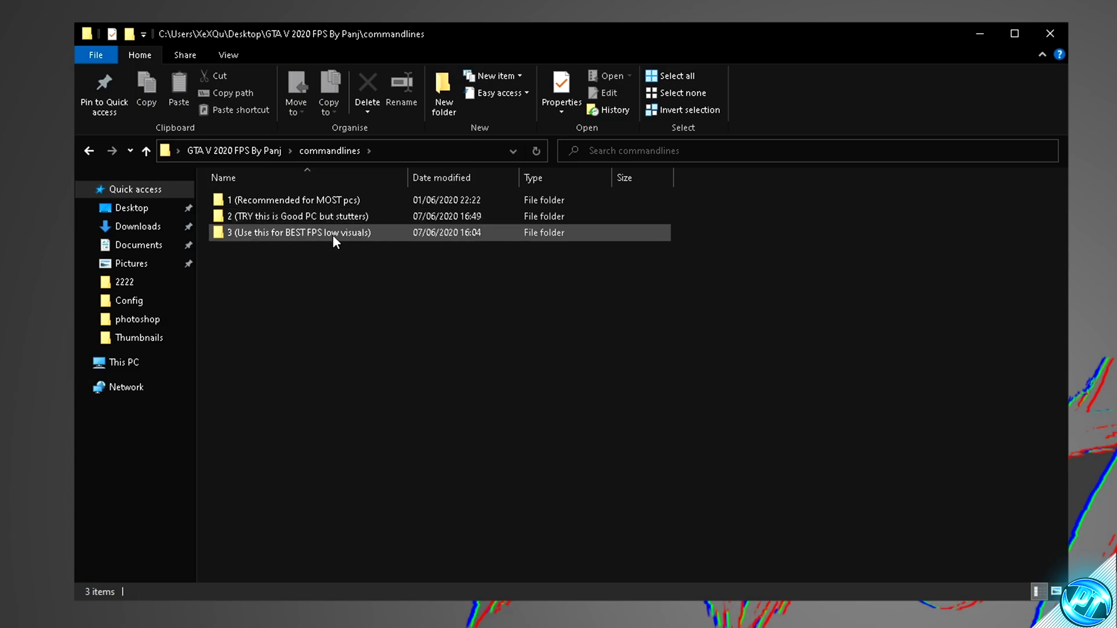
{"action": "double_click", "coordinate": [271, 203]}
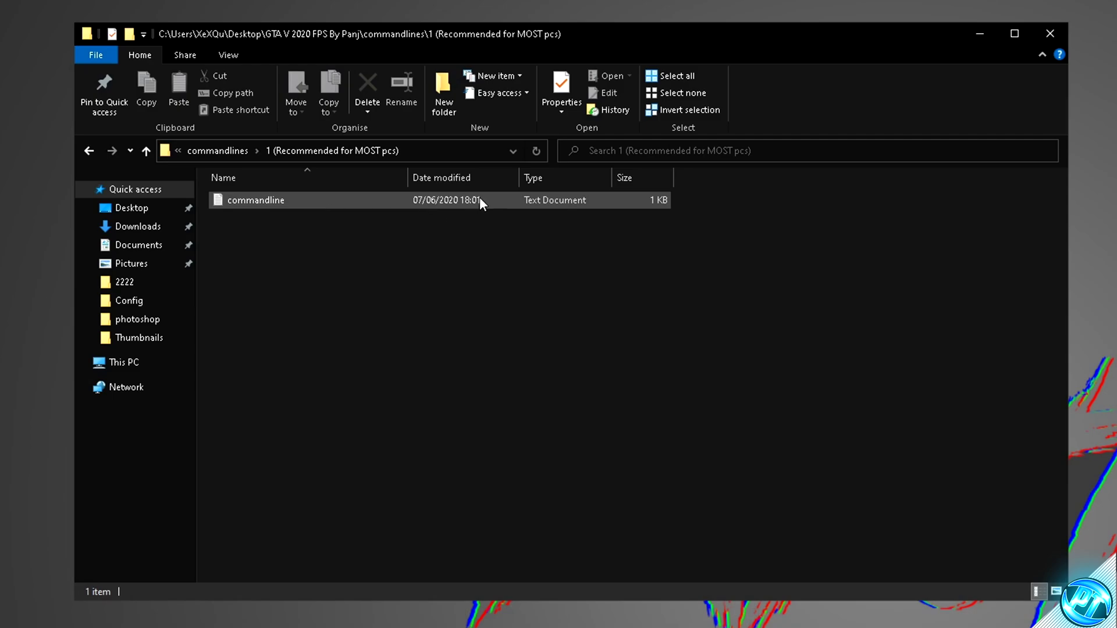
Place the pack folder beside the restored GTAV game folder and copy the commandline text document into the game folder.
{"action": "left_click_drag", "start_coordinate": [348, 40], "coordinate": [230, 27]}
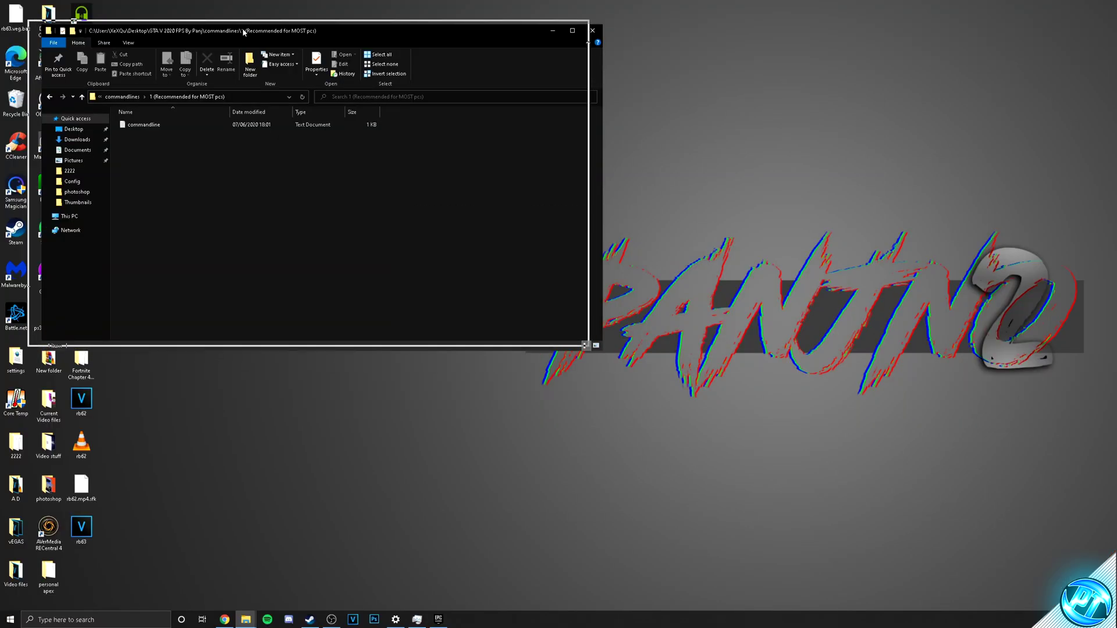
{"action": "mouse_move", "coordinate": [245, 618]}
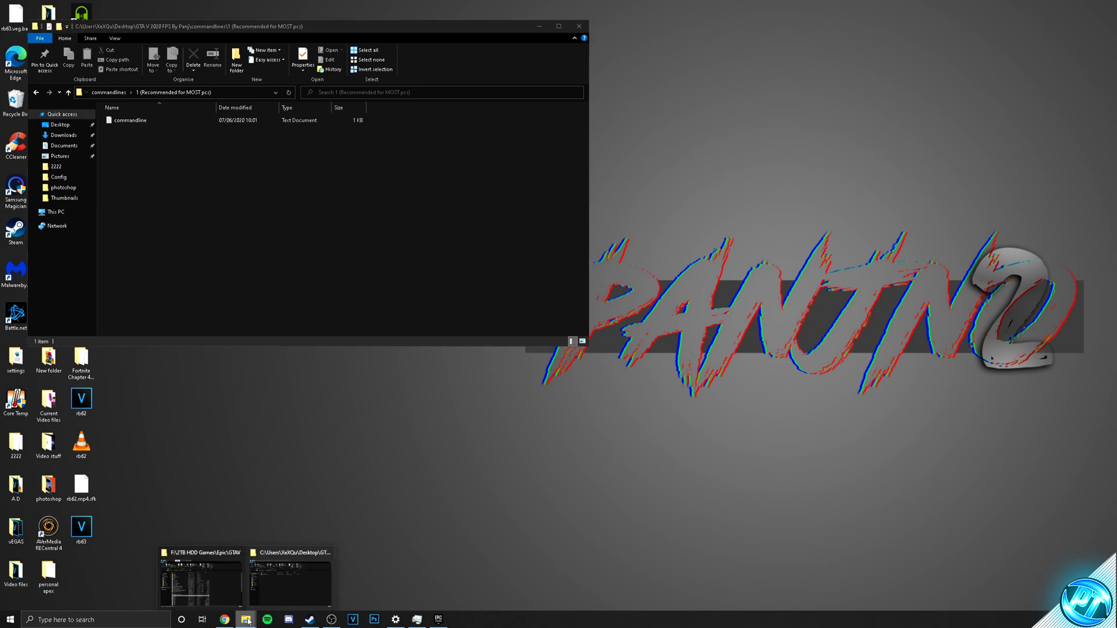
{"action": "left_click", "coordinate": [235, 589]}
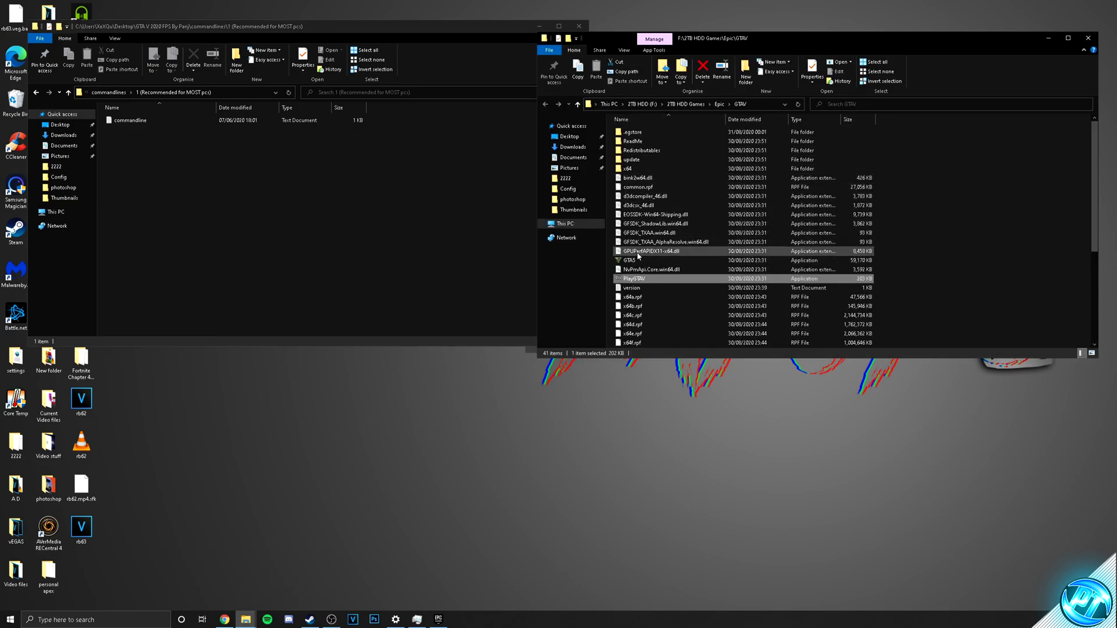
{"action": "left_click", "coordinate": [639, 260]}
{"action": "left_click_drag", "start_coordinate": [130, 120], "coordinate": [615, 216]}
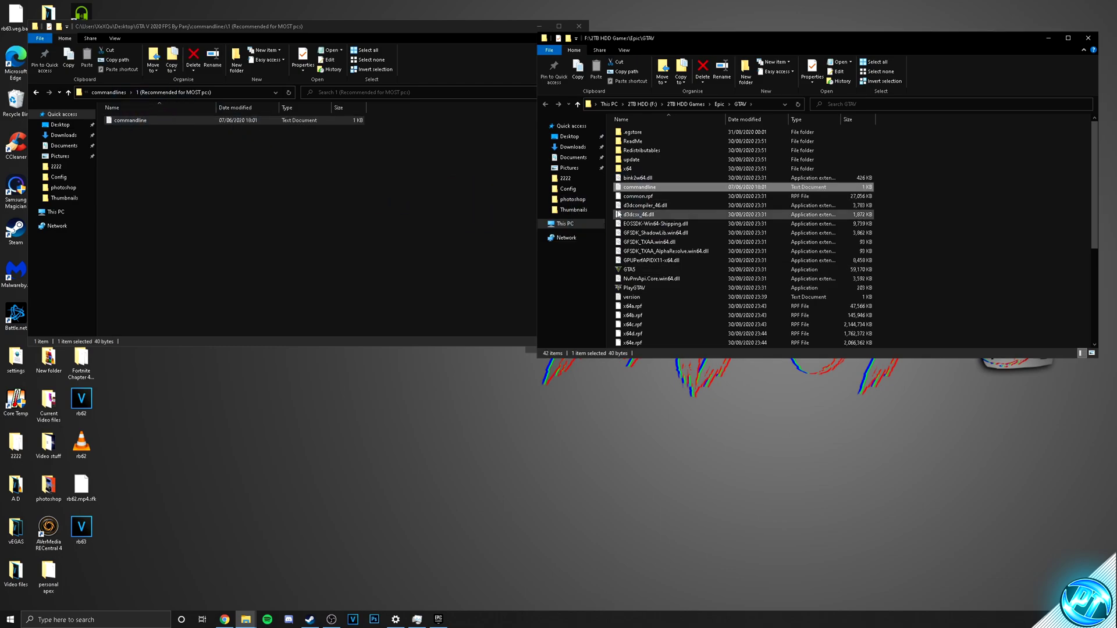
Close the game folder window and return to the desktop.
{"action": "double_click", "coordinate": [680, 44]}
{"action": "double_click", "coordinate": [1050, 7]}
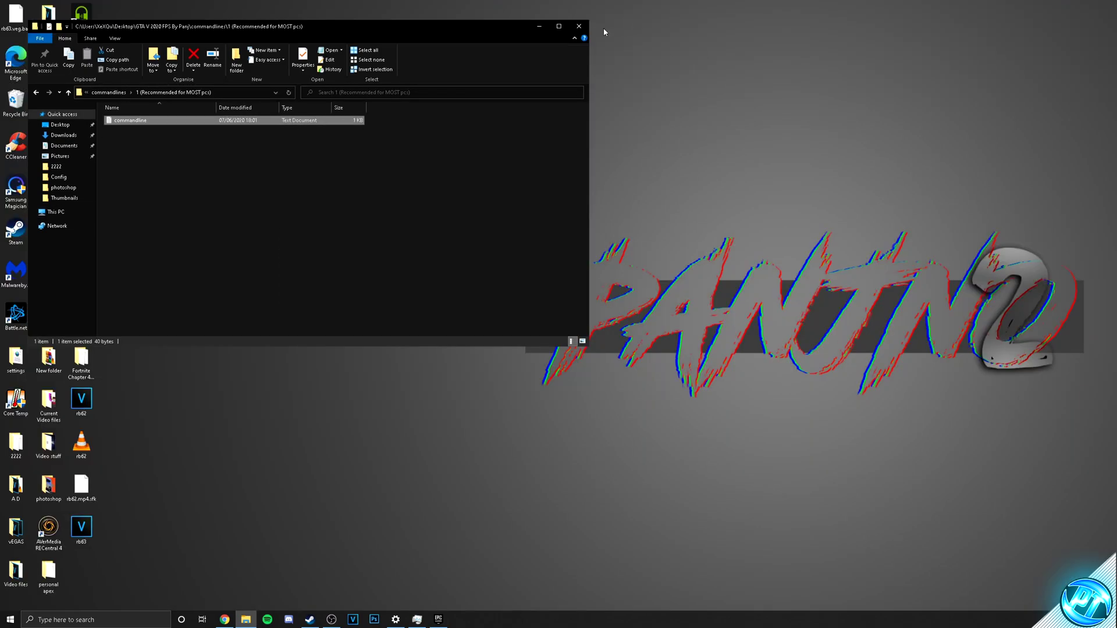
{"action": "key", "text": "super+d"}
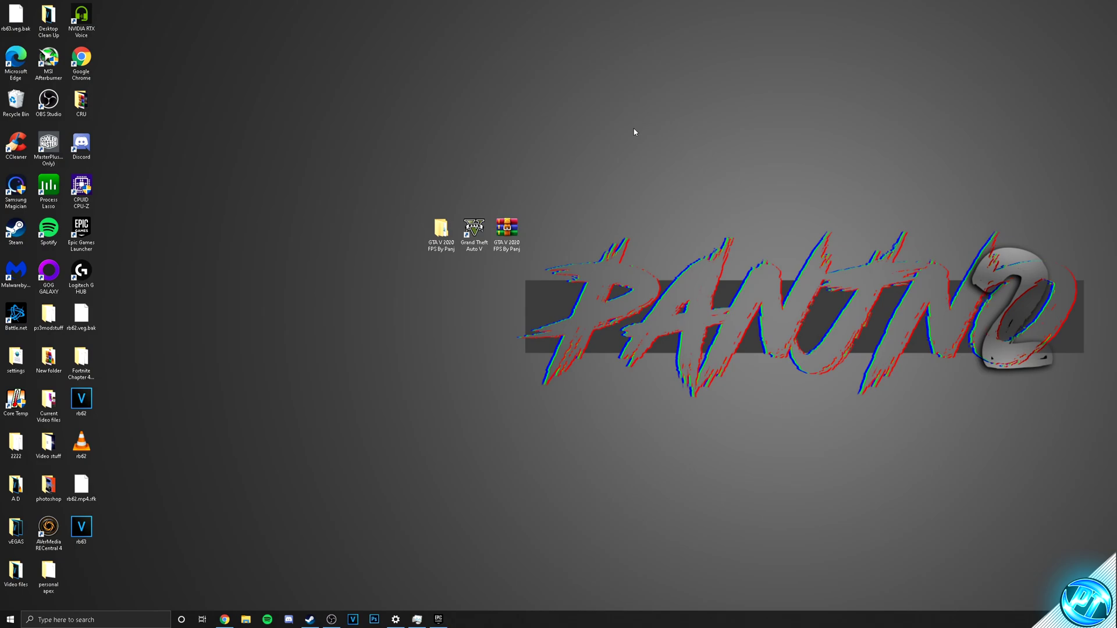
Open the settings text document in the High end subfolder of the FPS pack's Config folder.
{"action": "double_click", "coordinate": [441, 231]}
{"action": "double_click", "coordinate": [222, 215]}
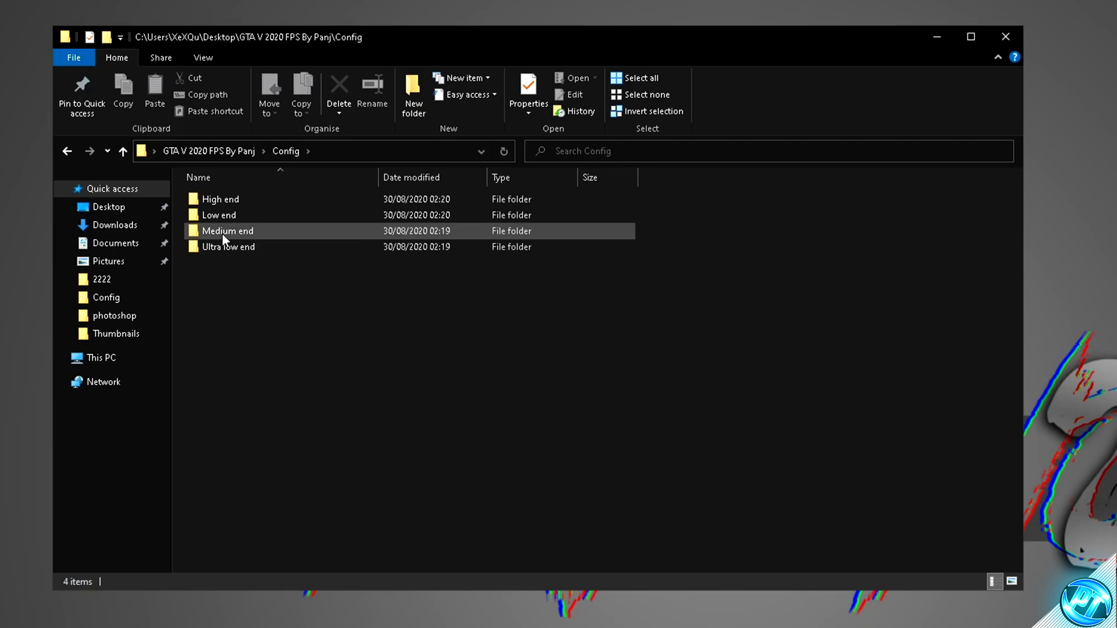
{"action": "double_click", "coordinate": [224, 200]}
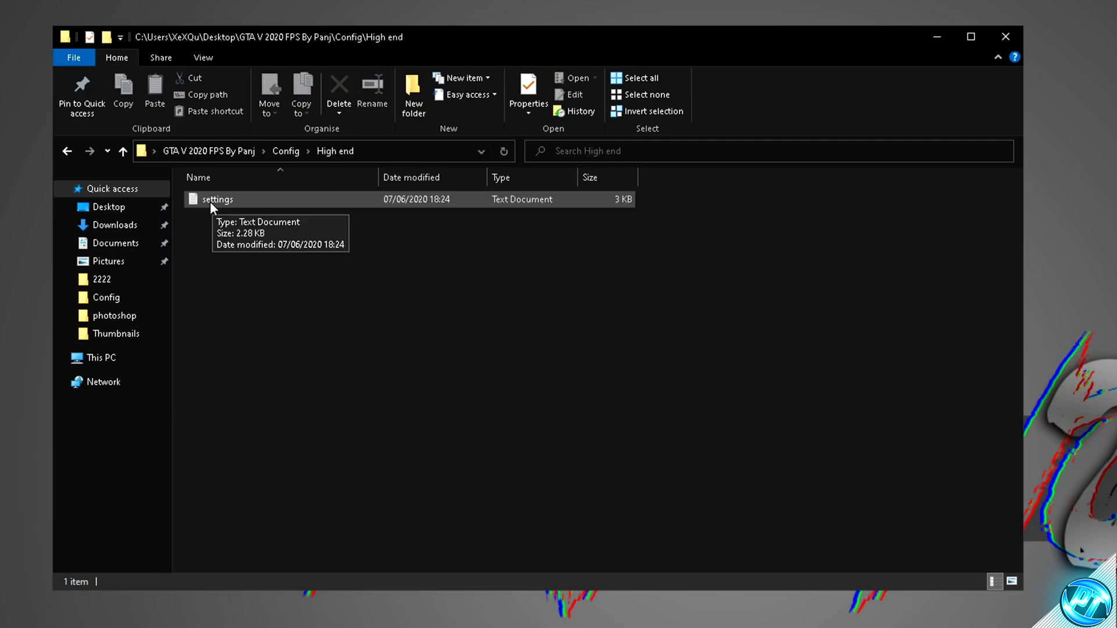
{"action": "double_click", "coordinate": [210, 201]}
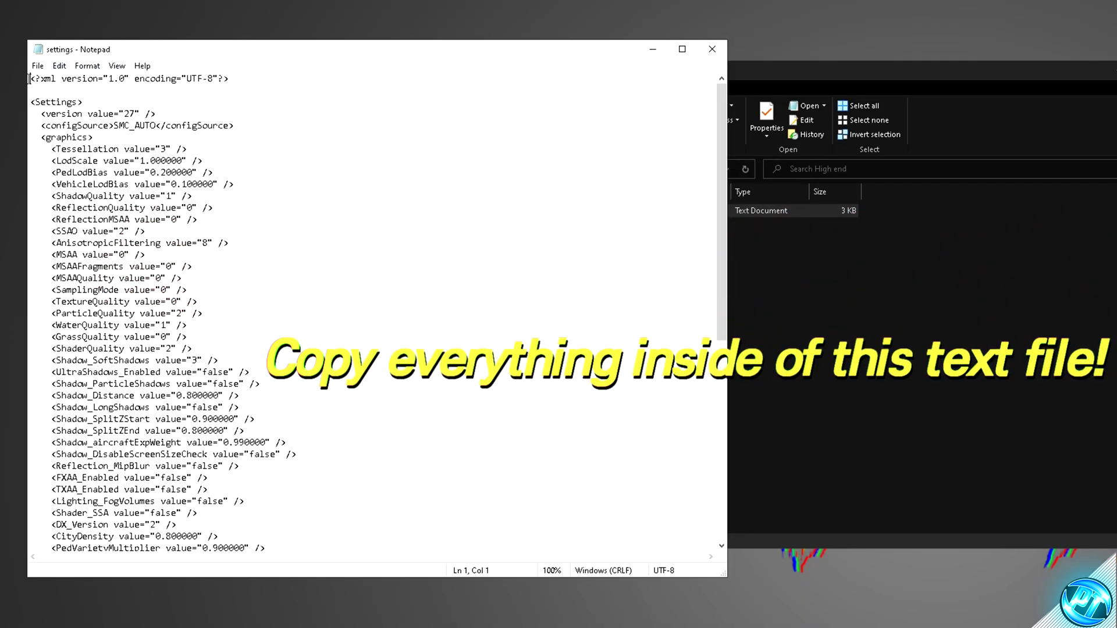
Copy the entire contents of the High end settings document, and close the document and its folder.
{"action": "left_click_drag", "start_coordinate": [32, 81], "coordinate": [196, 612]}
{"action": "right_click", "coordinate": [113, 421]}
{"action": "left_click", "coordinate": [151, 466]}
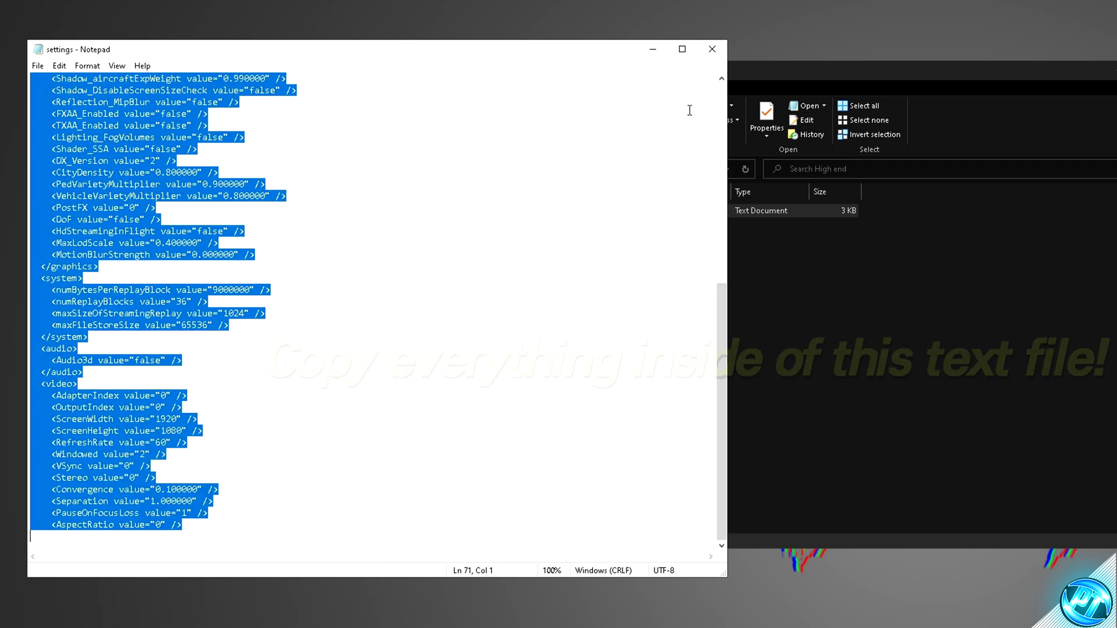
{"action": "left_click", "coordinate": [712, 49]}
{"action": "key", "text": "alt+F4"}
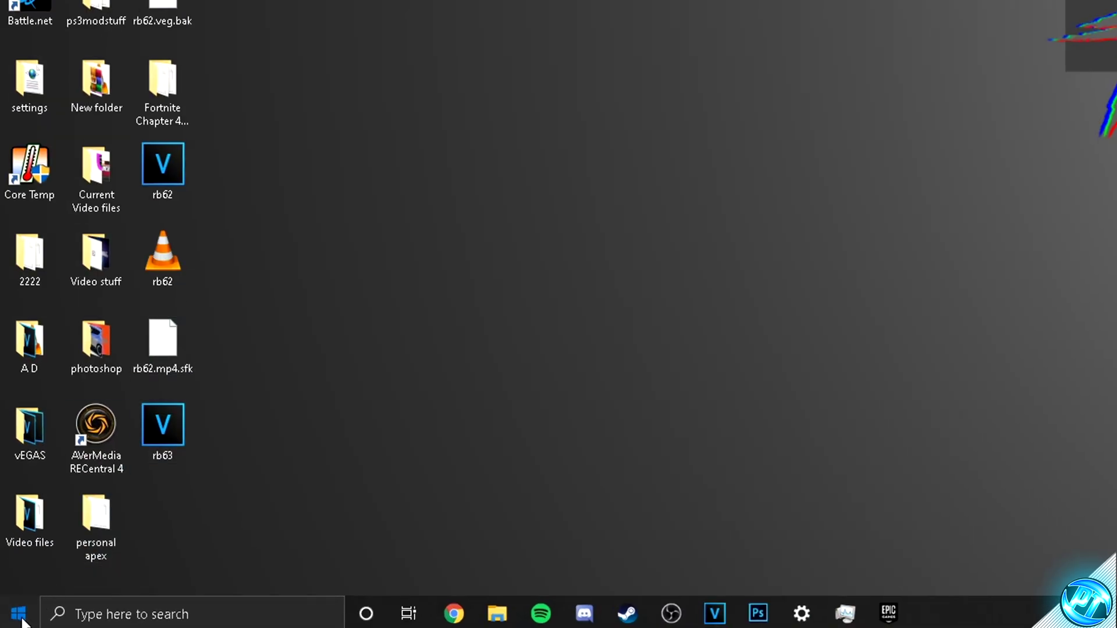
Go to the Rockstar Games GTA V folder in Documents and open its settings XML file in Notepad.
{"action": "left_click", "coordinate": [22, 620]}
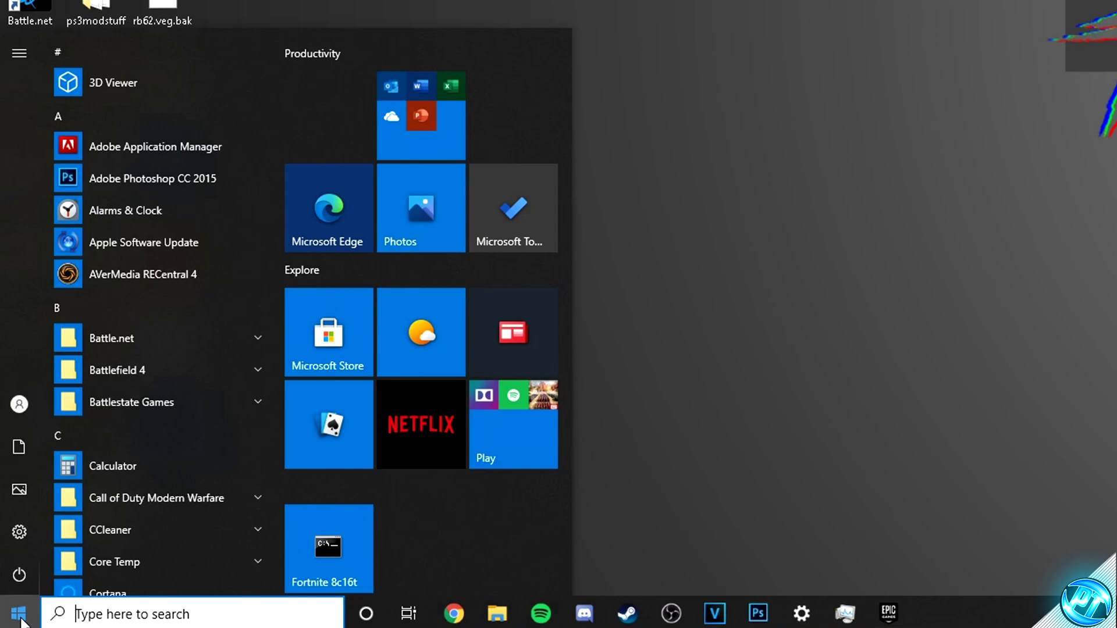
{"action": "left_click", "coordinate": [20, 452]}
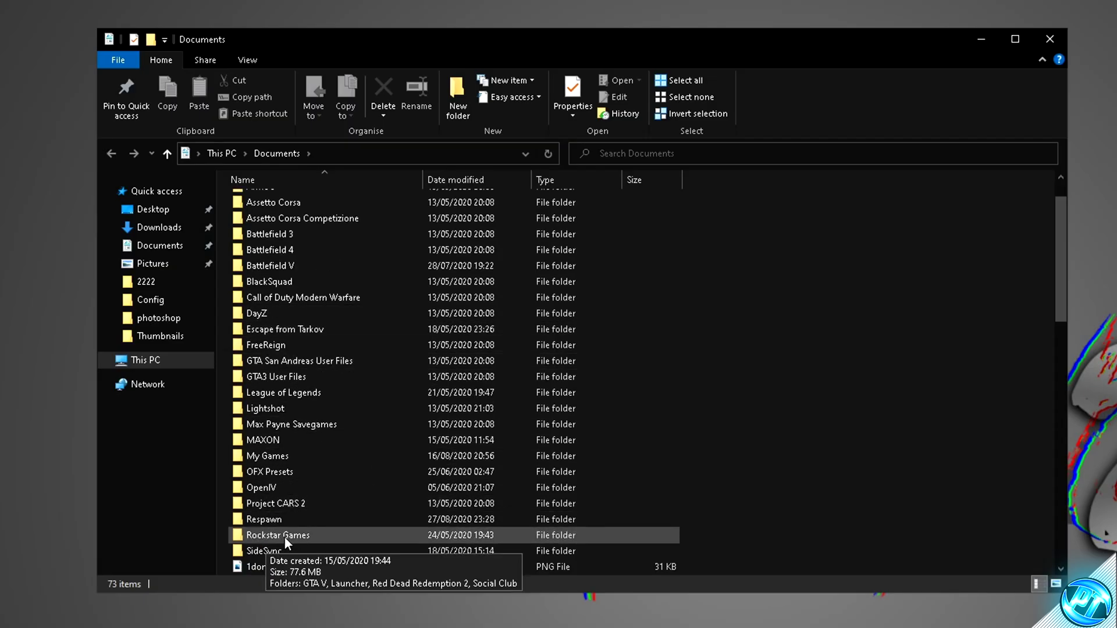
{"action": "double_click", "coordinate": [284, 538]}
{"action": "double_click", "coordinate": [271, 203]}
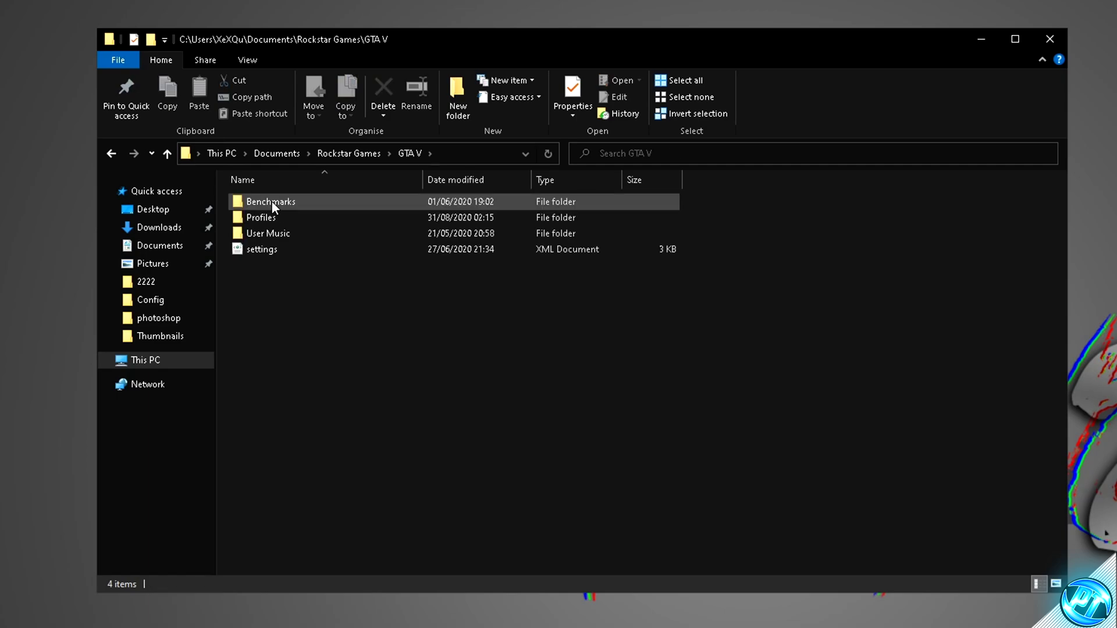
{"action": "right_click", "coordinate": [257, 249]}
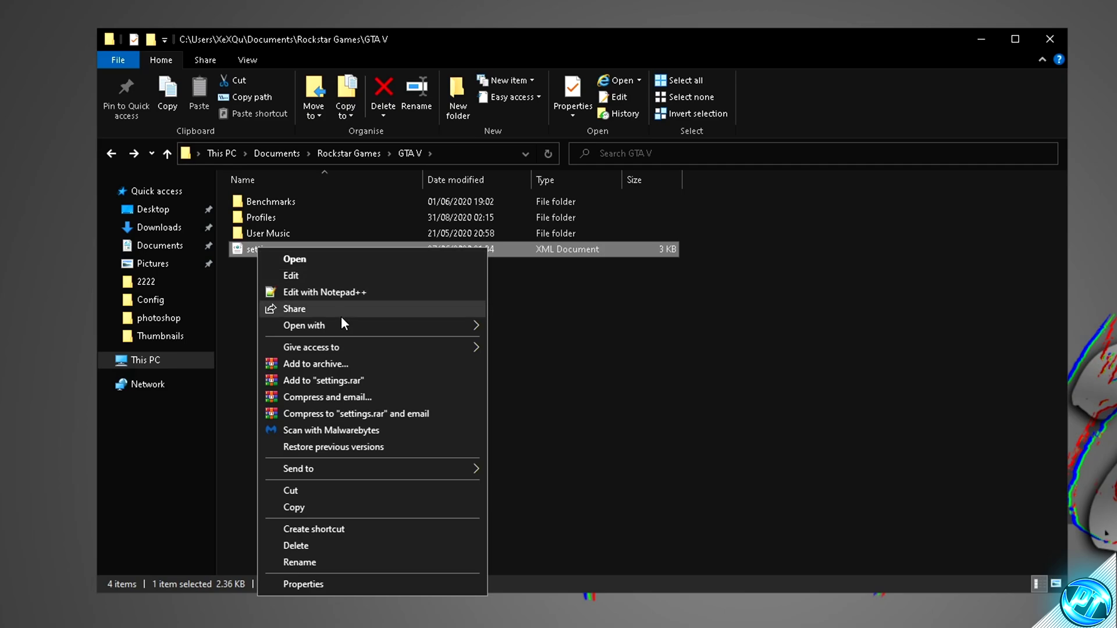
{"action": "mouse_move", "coordinate": [441, 329]}
{"action": "left_click", "coordinate": [513, 343]}
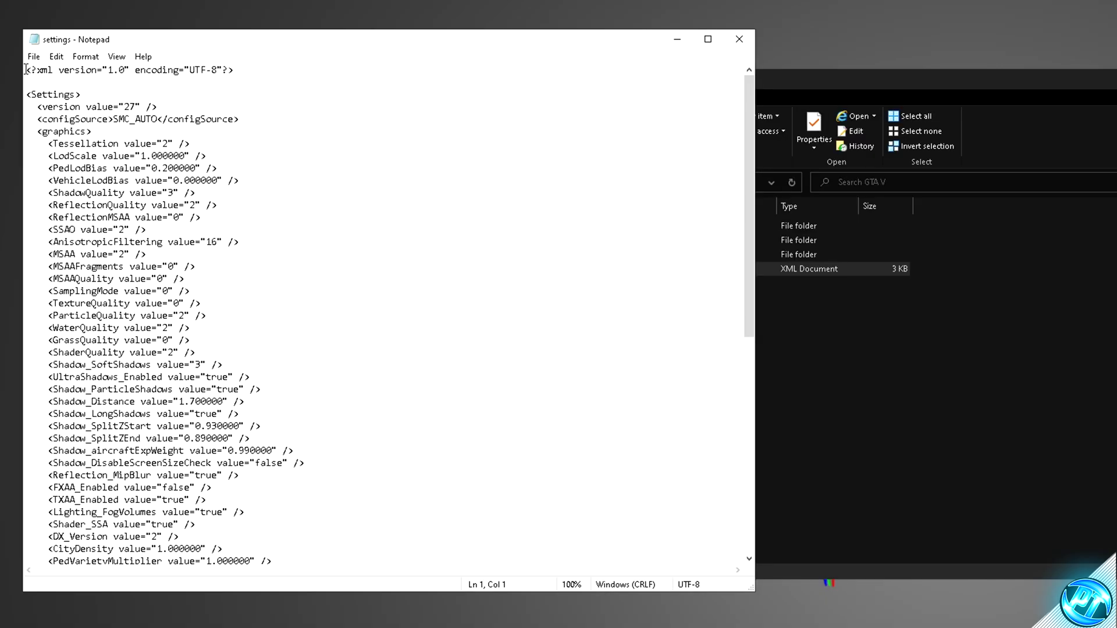
Delete everything from the start of the file through the AspectRatio line, keeping the closing video, VideoCardDescription and closing Settings lines.
{"action": "left_click_drag", "start_coordinate": [180, 67], "coordinate": [244, 430]}
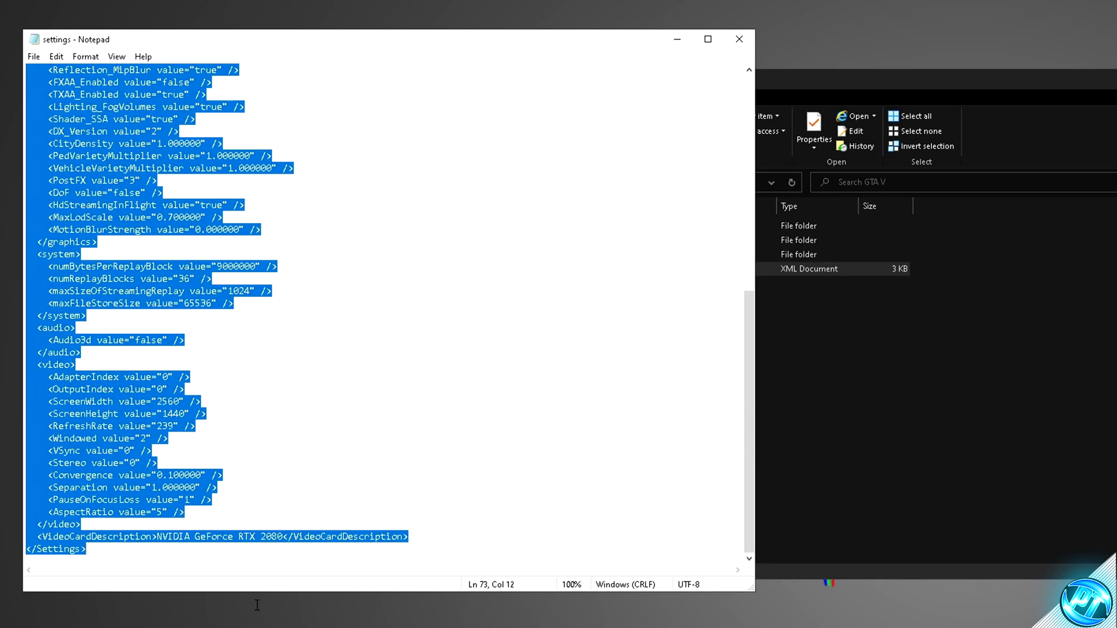
{"action": "left_click_drag", "start_coordinate": [226, 582], "coordinate": [209, 514]}
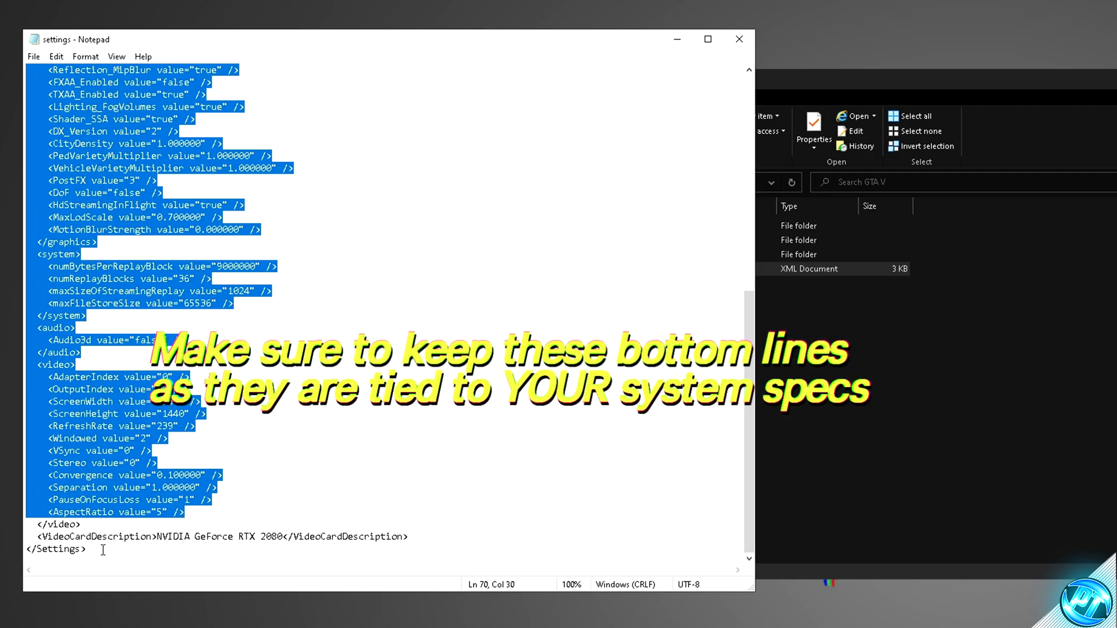
{"action": "left_click_drag", "start_coordinate": [187, 512], "coordinate": [50, 436]}
{"action": "key", "text": "ctrl+shift+Home"}
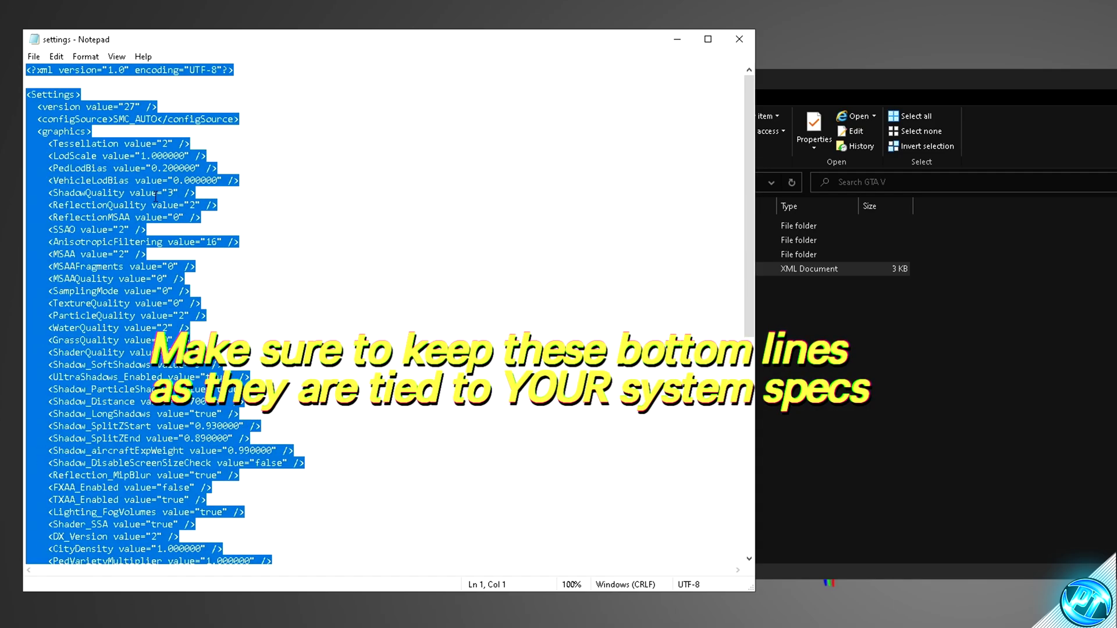
{"action": "key", "text": "Delete"}
Paste the copied High end settings above the remaining lines and save the settings file.
{"action": "left_click", "coordinate": [56, 56]}
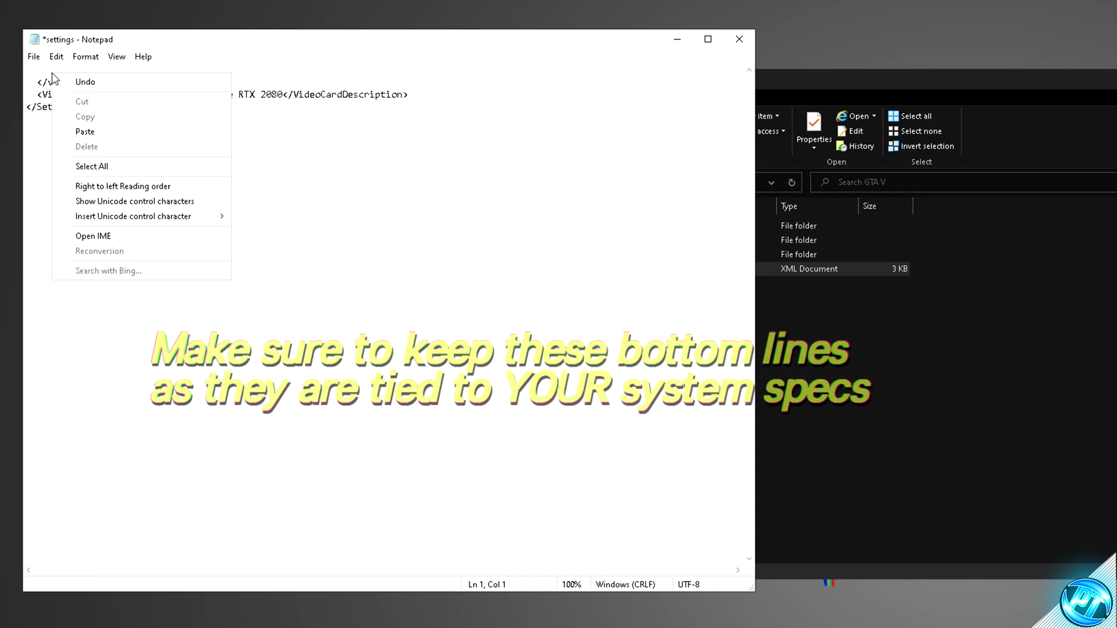
{"action": "left_click", "coordinate": [99, 133]}
{"action": "scroll", "coordinate": [135, 402], "scroll_direction": "down", "scroll_amount": 1}
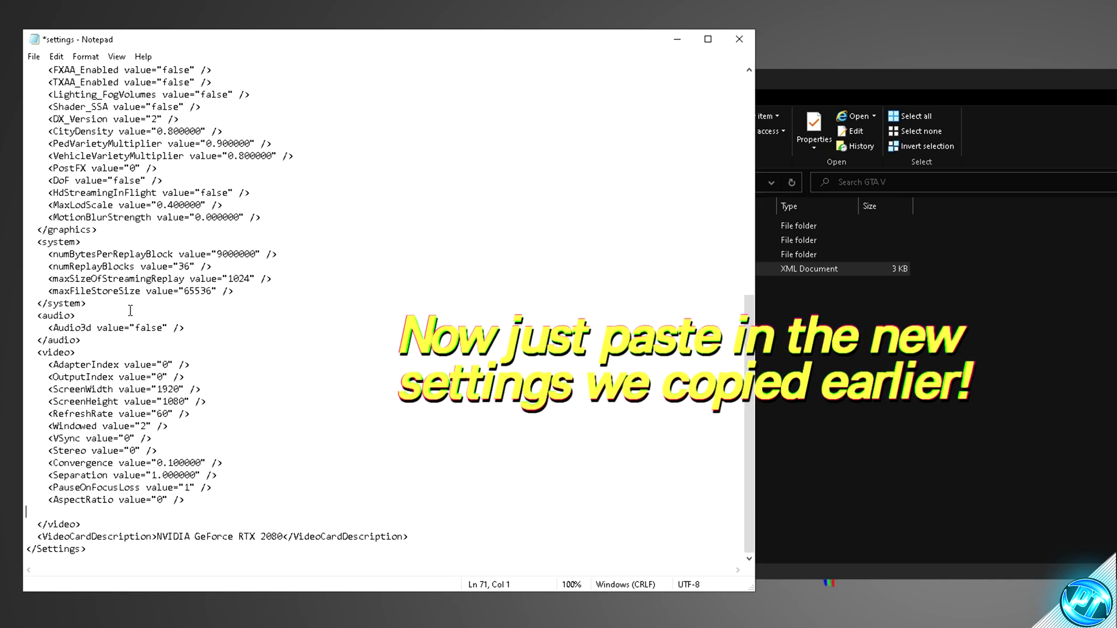
{"action": "left_click", "coordinate": [33, 57]}
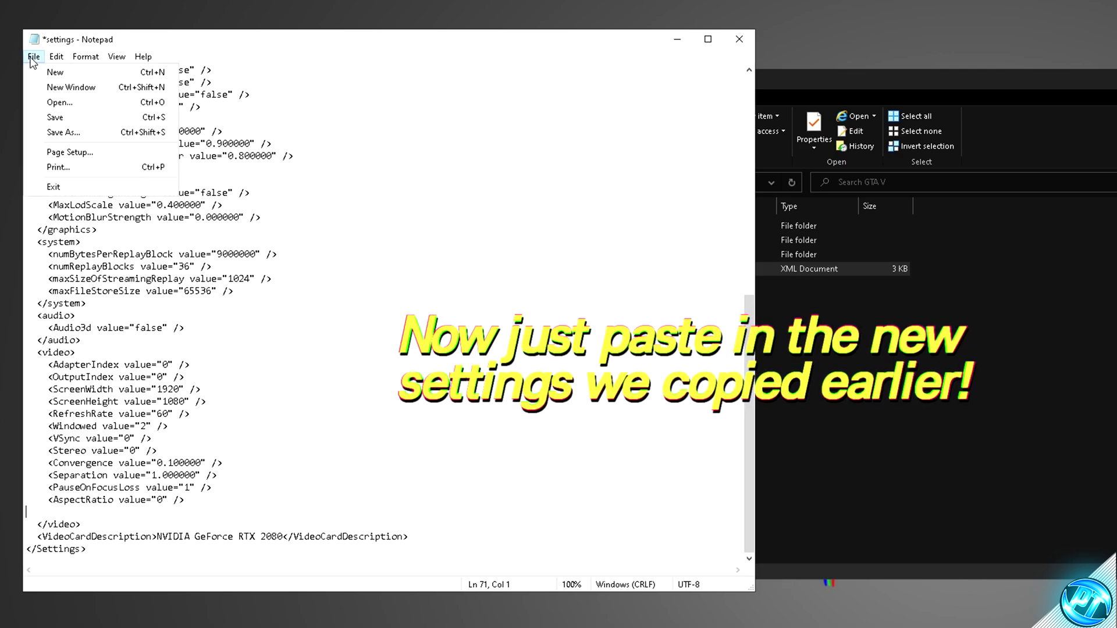
{"action": "left_click", "coordinate": [63, 117]}
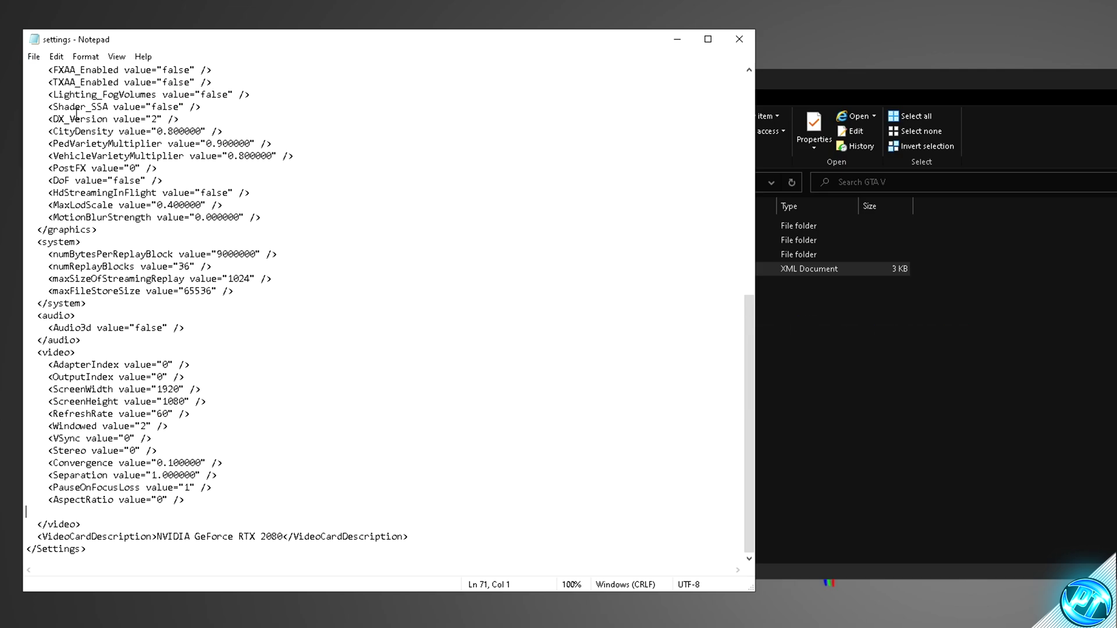
Close the settings file and the GTA V documents folder.
{"action": "left_click", "coordinate": [737, 40]}
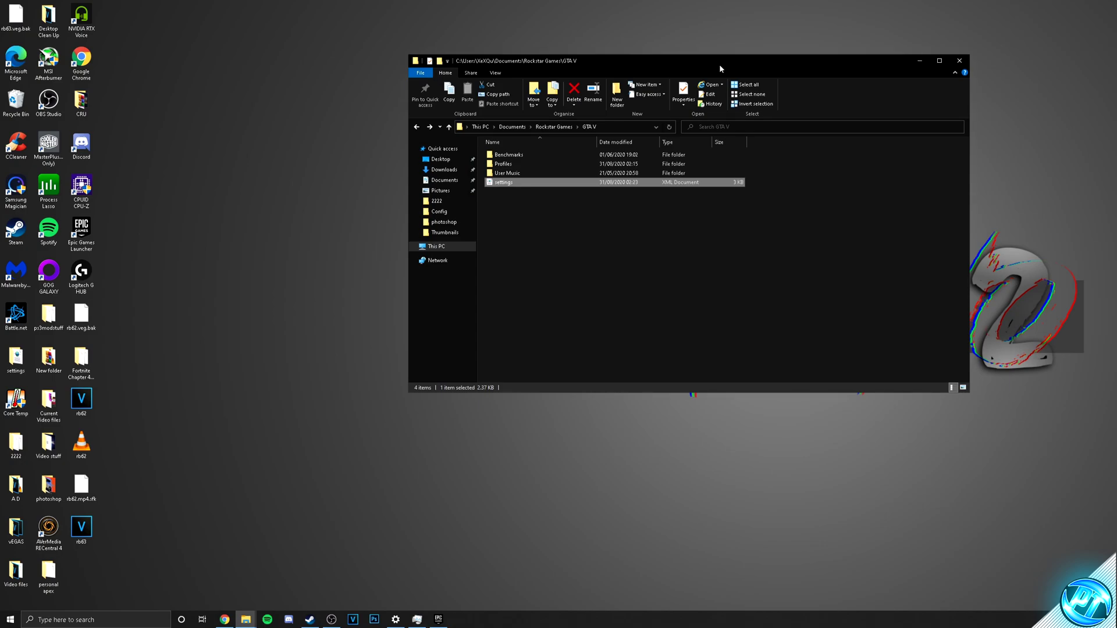
{"action": "left_click_drag", "start_coordinate": [915, 88], "coordinate": [565, 73]}
{"action": "left_click", "coordinate": [740, 61]}
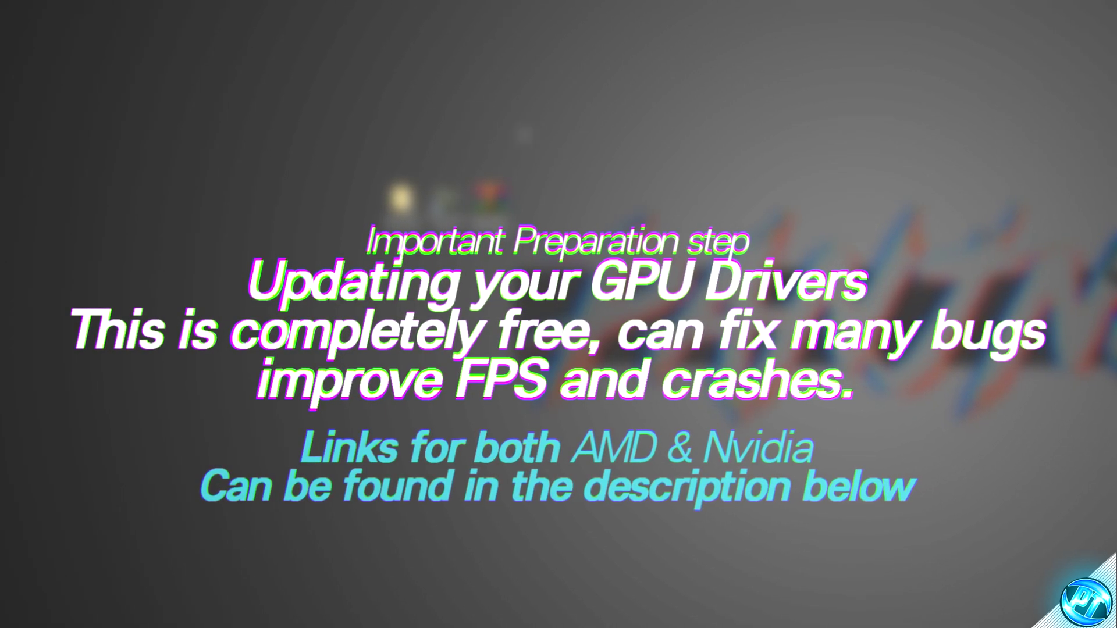
Switch to the AMD Drivers and Support page and choose the auto-detect Radeon graphics driver download.
{"action": "right_click", "coordinate": [535, 99]}
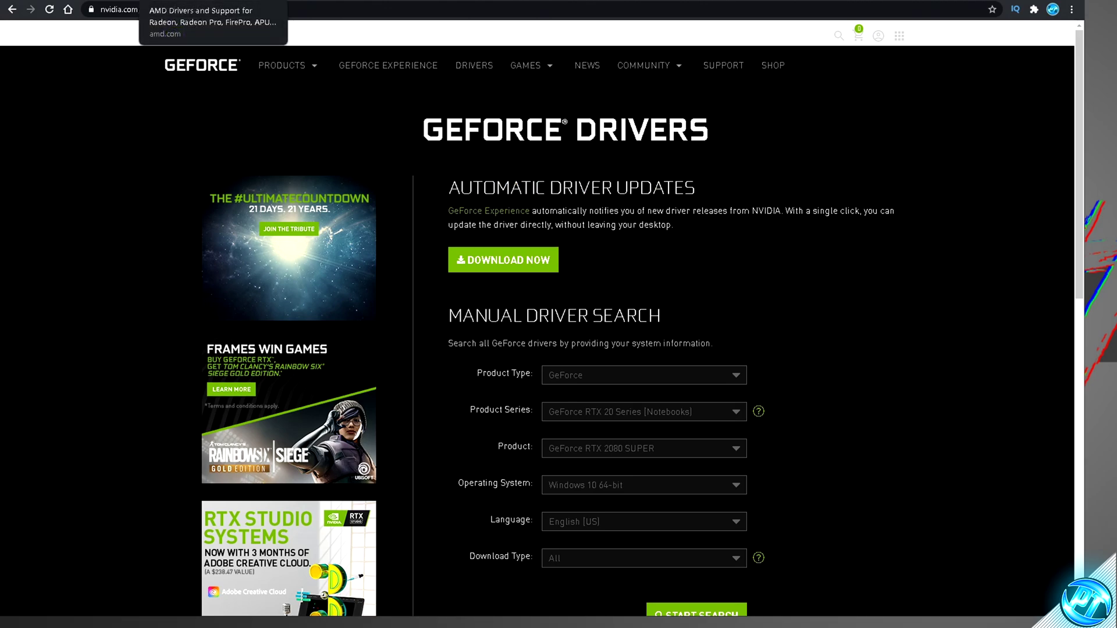
{"action": "left_click", "coordinate": [215, 0]}
{"action": "left_click", "coordinate": [384, 430]}
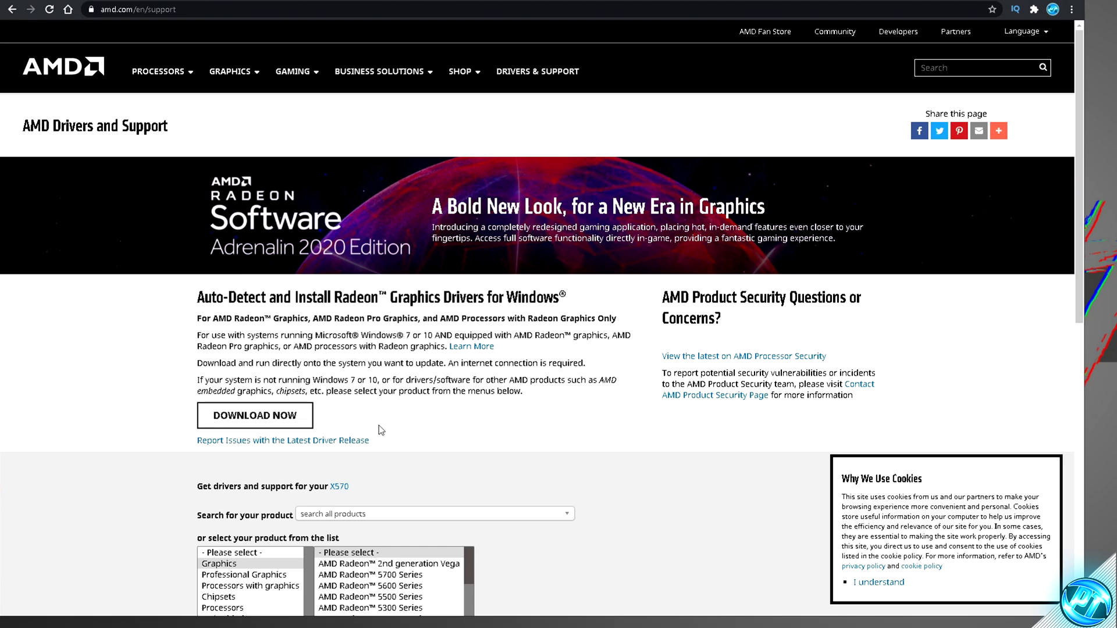
{"action": "left_click", "coordinate": [271, 423]}
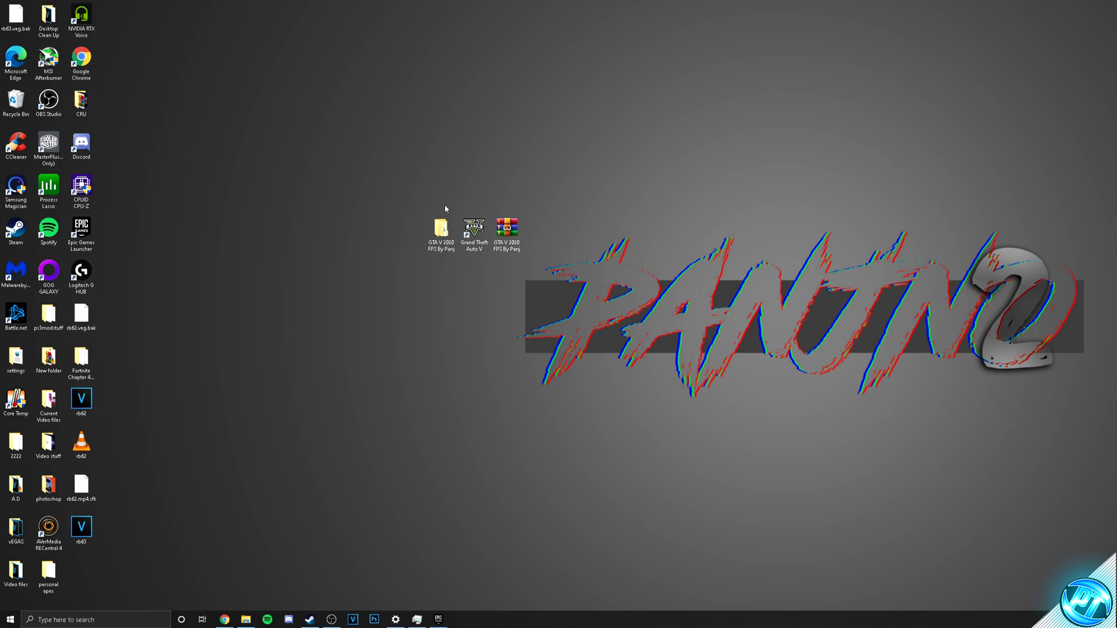
Open the nVidia Geforce folder in the pack's Optimizations GPU Settings and display the nvidia 1 screenshot.
{"action": "double_click", "coordinate": [437, 232]}
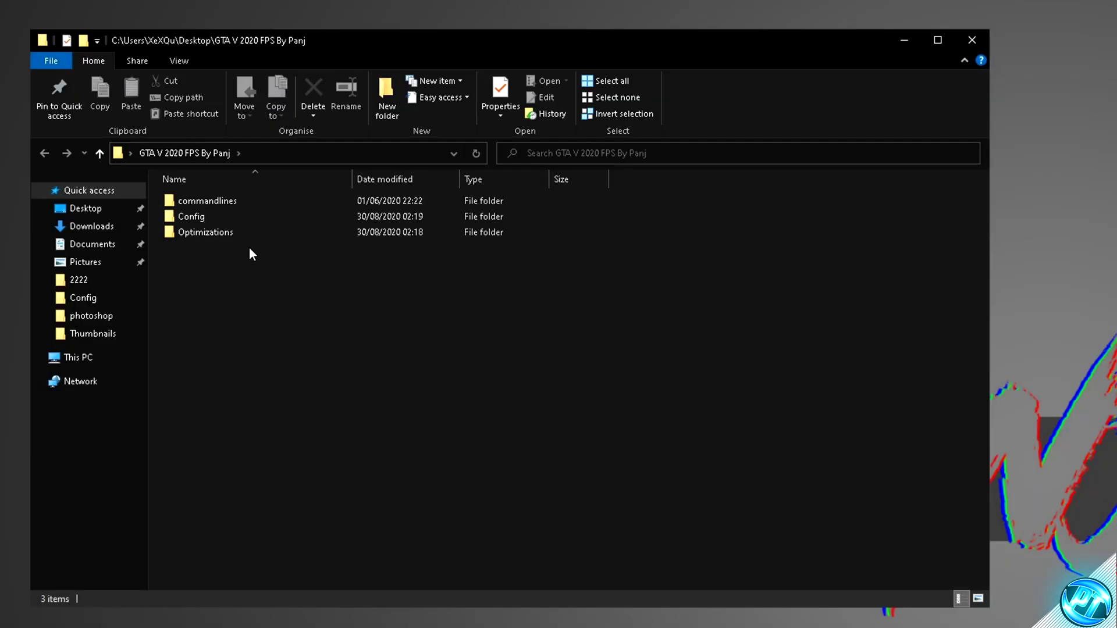
{"action": "double_click", "coordinate": [215, 238]}
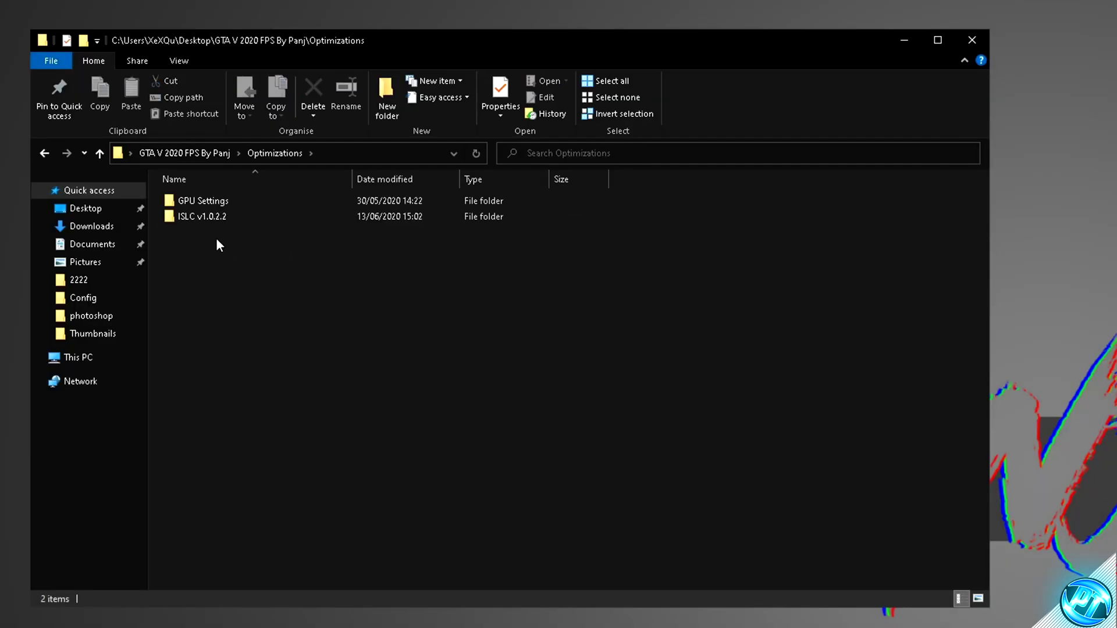
{"action": "double_click", "coordinate": [210, 202]}
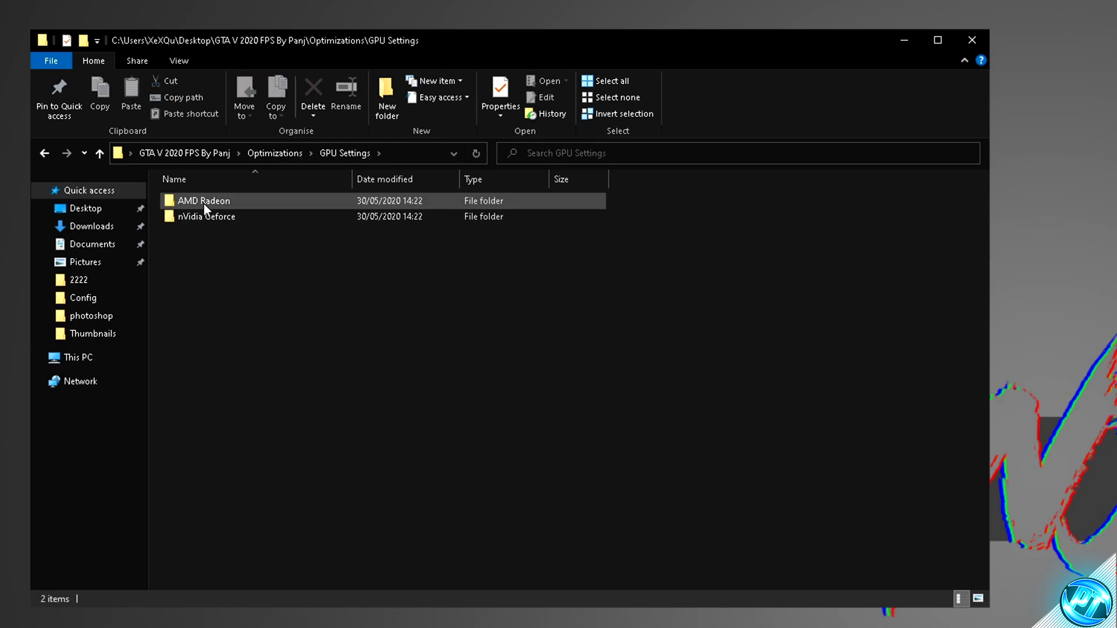
{"action": "double_click", "coordinate": [207, 219]}
{"action": "left_click_drag", "start_coordinate": [362, 386], "coordinate": [355, 244]}
{"action": "left_click", "coordinate": [628, 358]}
{"action": "double_click", "coordinate": [200, 220]}
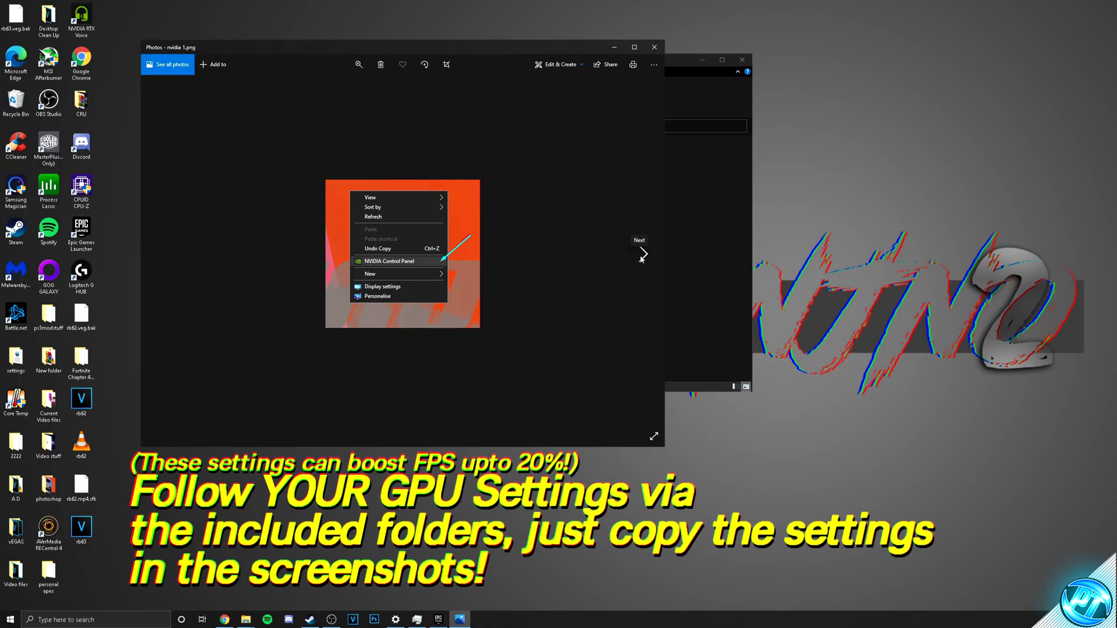
Go through the remaining NVIDIA Control Panel screenshots to review the recommended image and Manage 3D Settings values.
{"action": "left_click", "coordinate": [641, 259]}
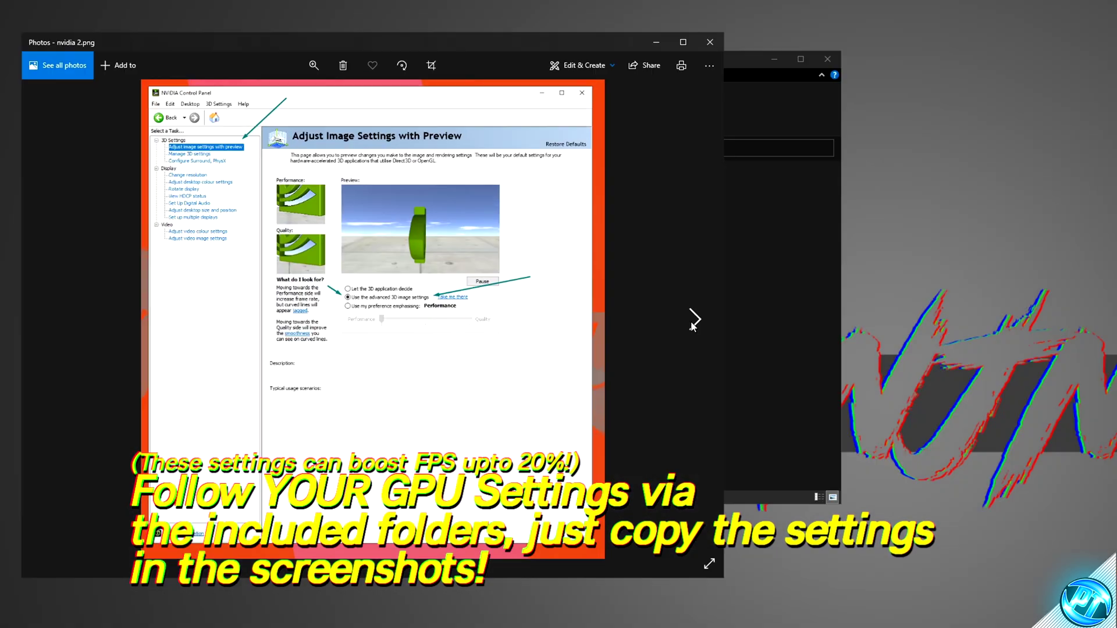
{"action": "left_click", "coordinate": [641, 259]}
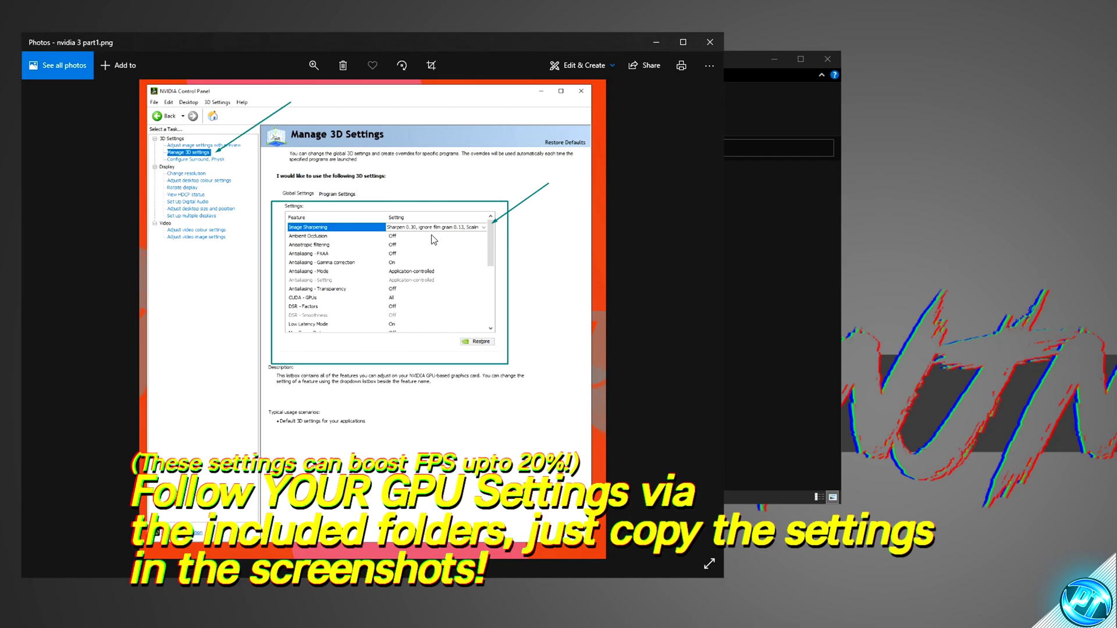
{"action": "left_click", "coordinate": [698, 317]}
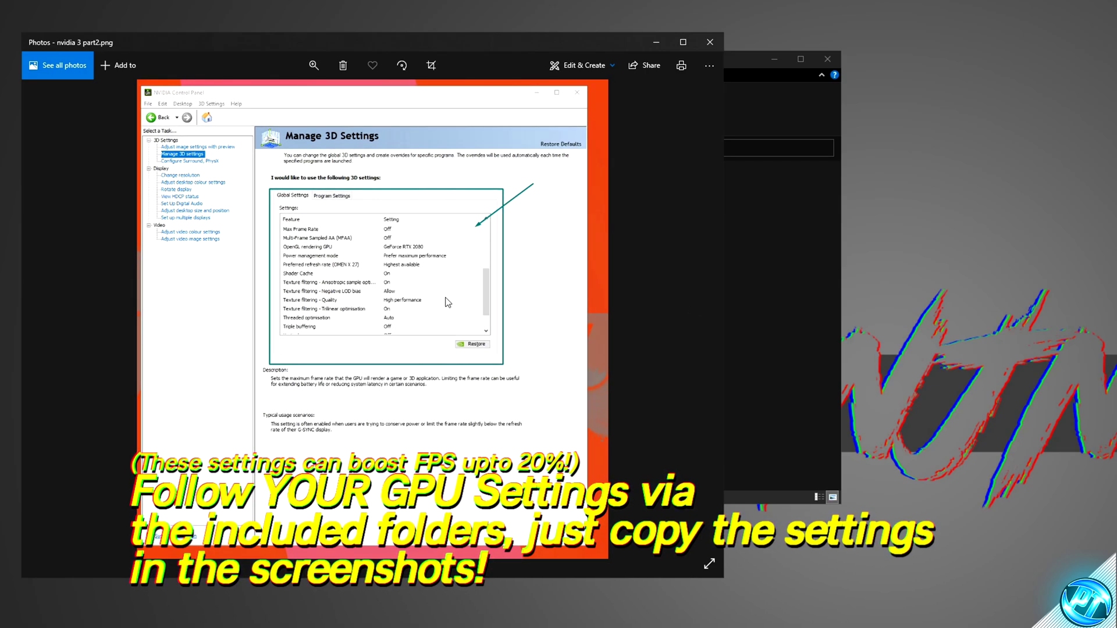
{"action": "left_click", "coordinate": [695, 319]}
{"action": "left_click", "coordinate": [695, 318]}
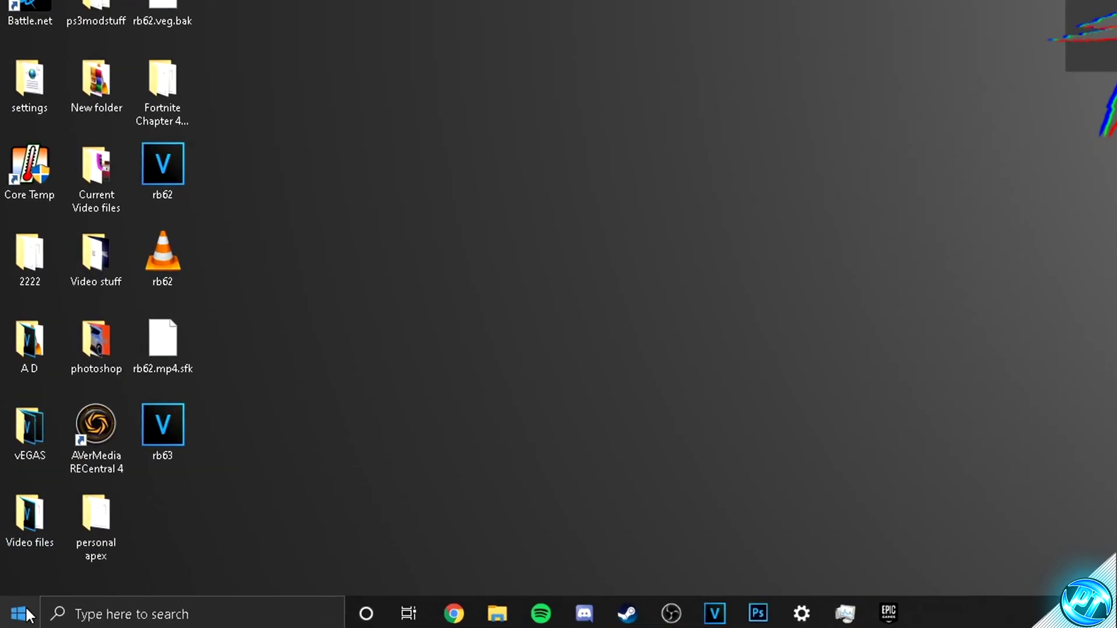
Search Windows for "game mode", open the Game Mode settings and leave Game Mode switched on.
{"action": "left_click", "coordinate": [23, 617]}
{"action": "type", "text": "game mode"}
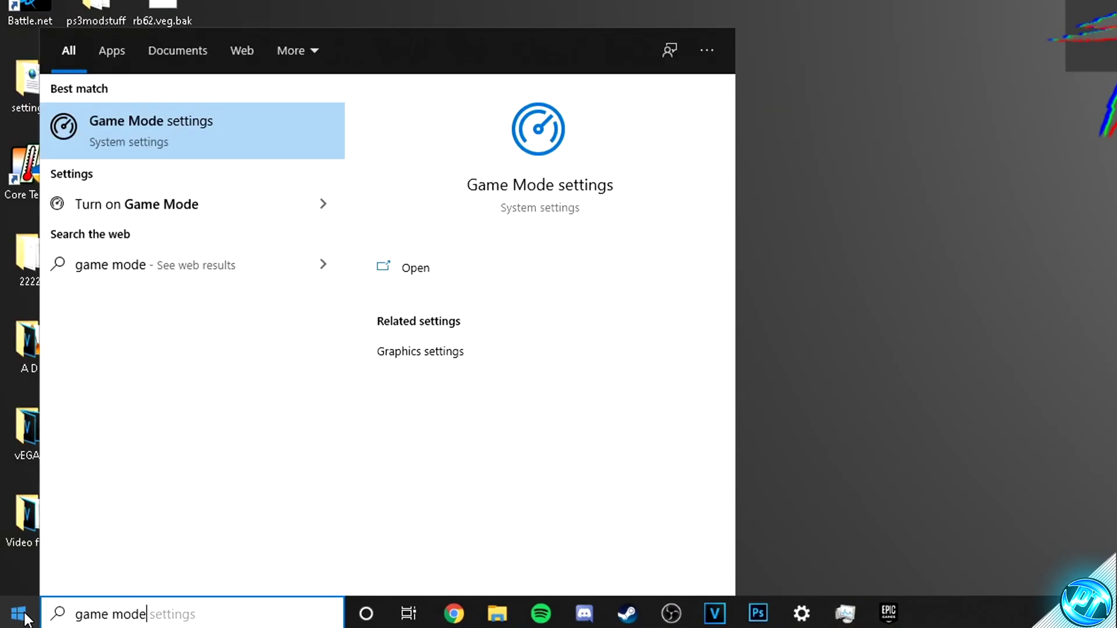
{"action": "left_click", "coordinate": [172, 133]}
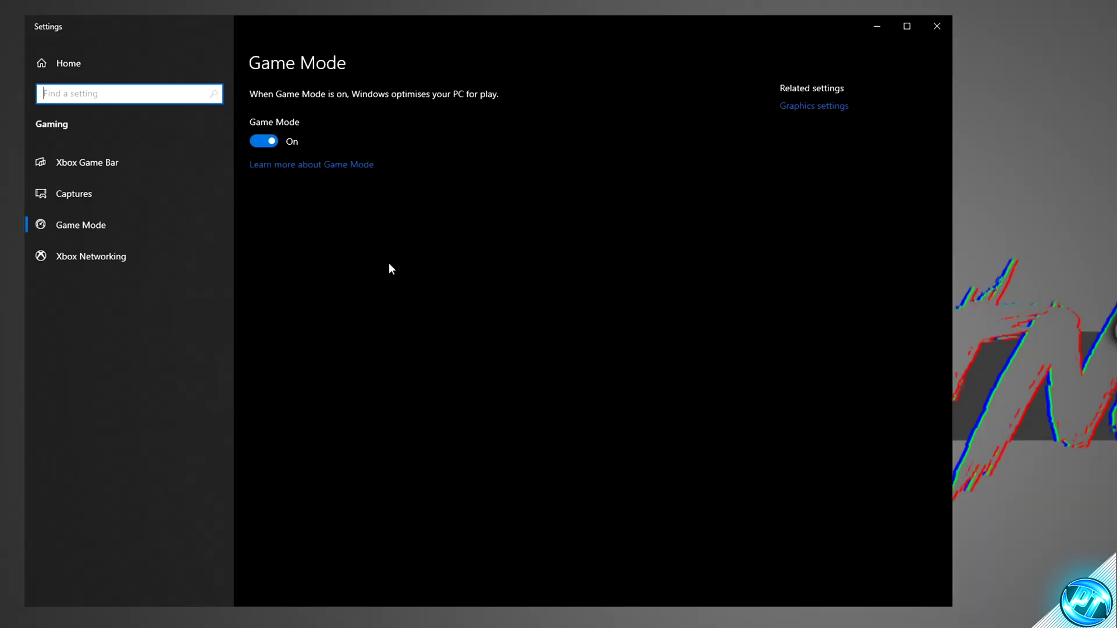
{"action": "left_click", "coordinate": [267, 142]}
{"action": "left_click", "coordinate": [267, 142]}
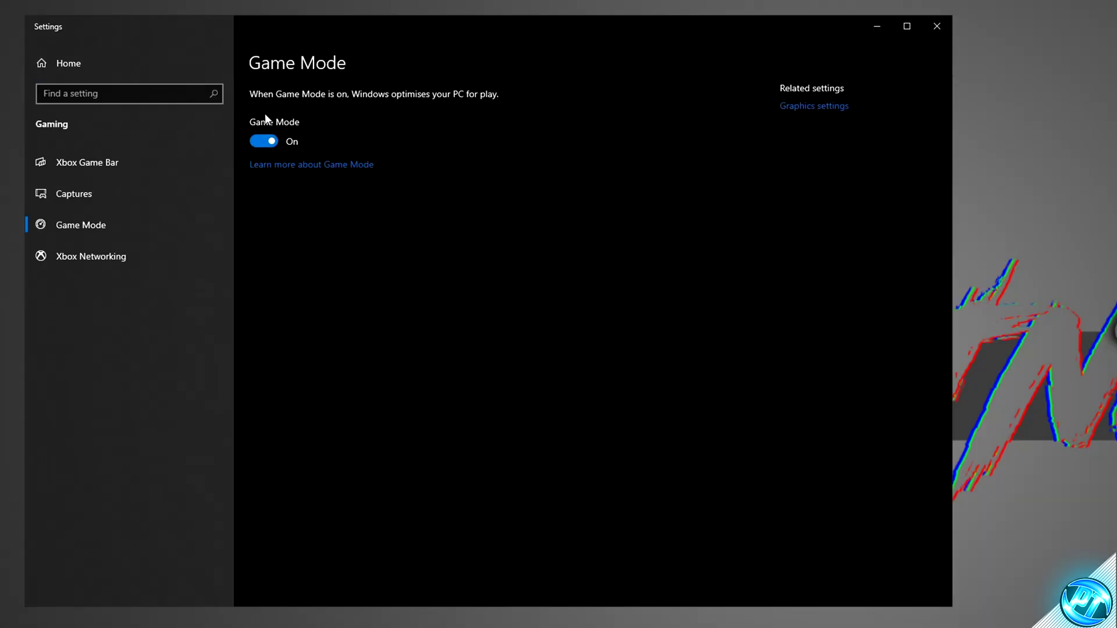
Open the Xbox Game Bar settings and toggle the option that enables Xbox Game Bar.
{"action": "left_click", "coordinate": [85, 165]}
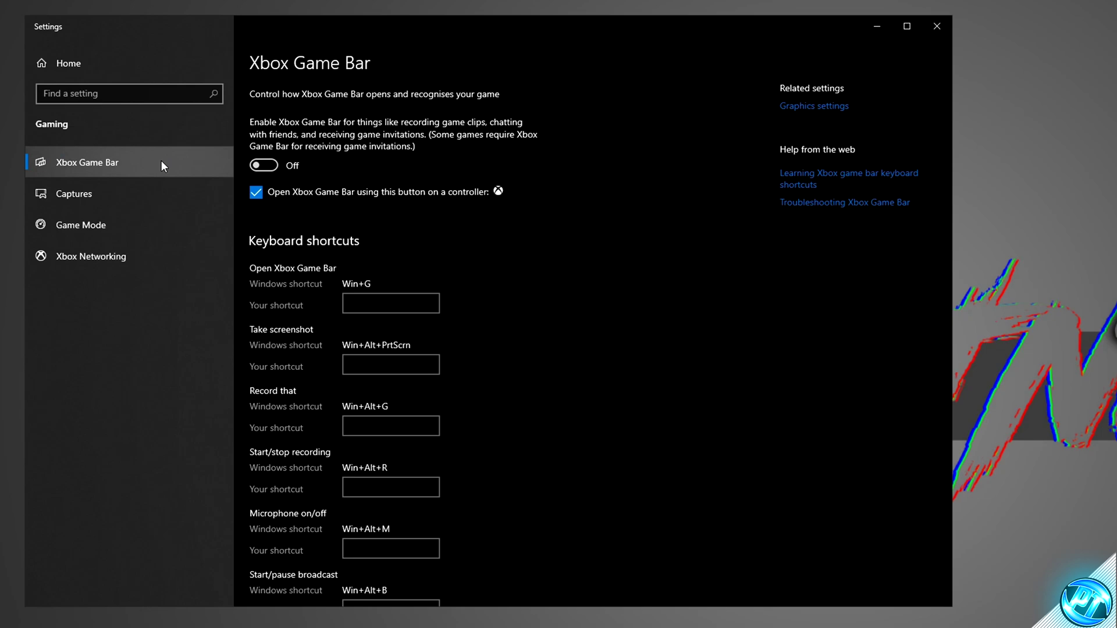
{"action": "left_click", "coordinate": [268, 168]}
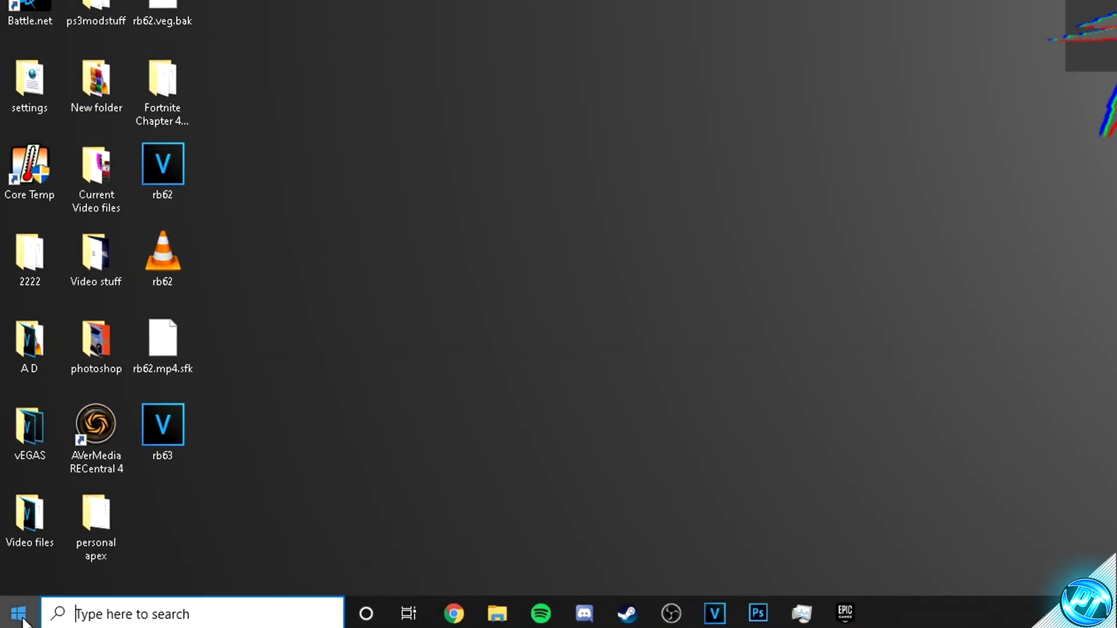
Search Windows for "gpu settings", open Graphics settings and switch Hardware-accelerated GPU scheduling off and back on.
{"action": "left_click", "coordinate": [12, 620]}
{"action": "type", "text": "gpu setting"}
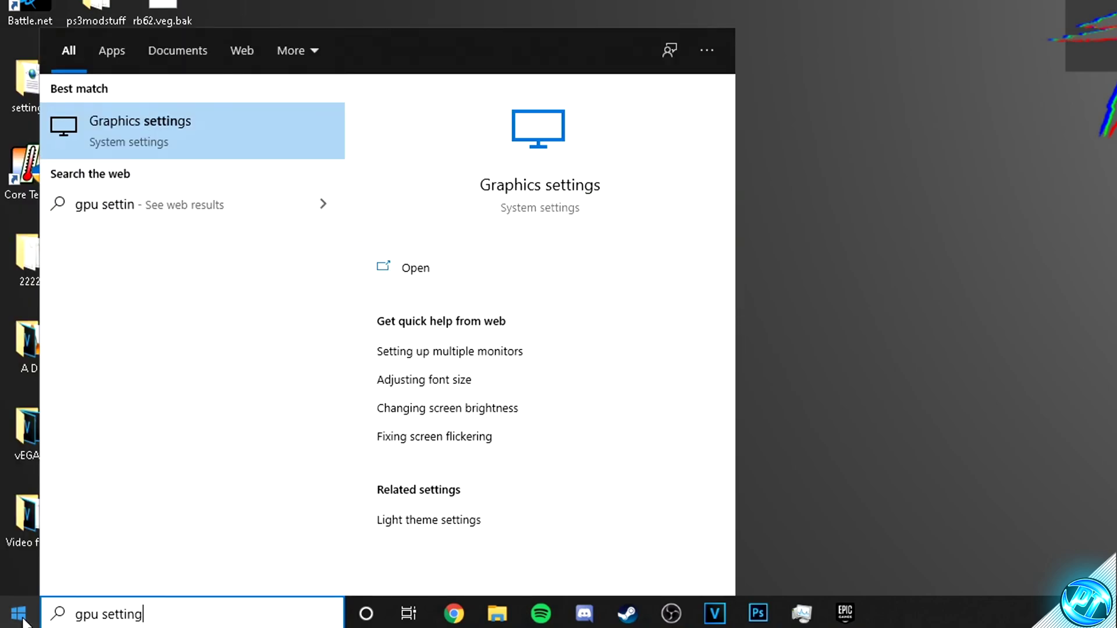
{"action": "type", "text": "s"}
{"action": "left_click", "coordinate": [168, 135]}
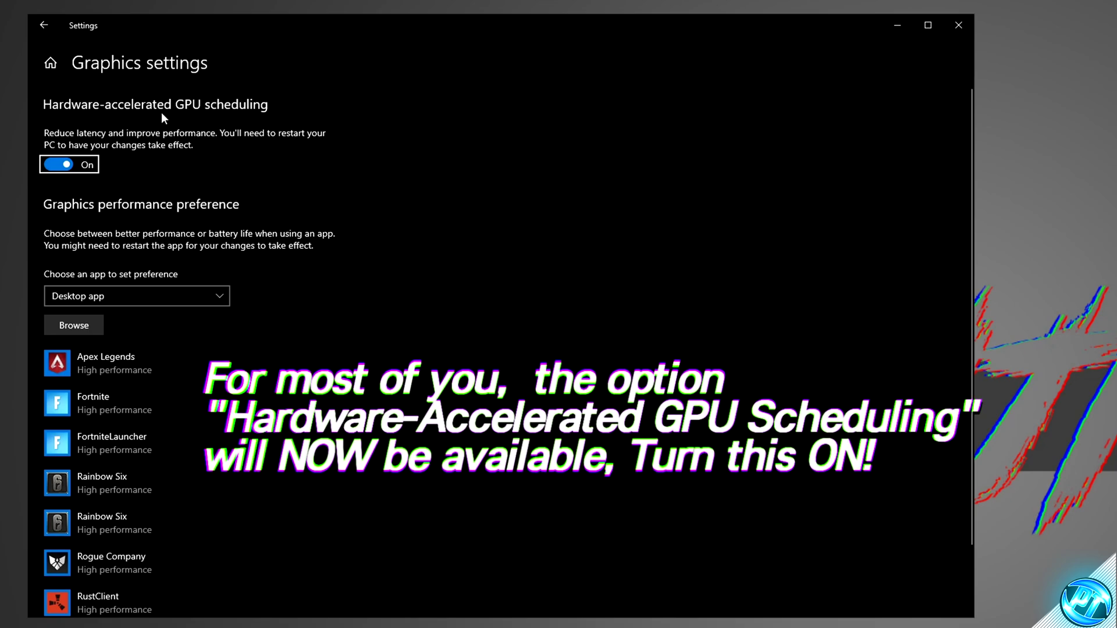
{"action": "left_click", "coordinate": [68, 163]}
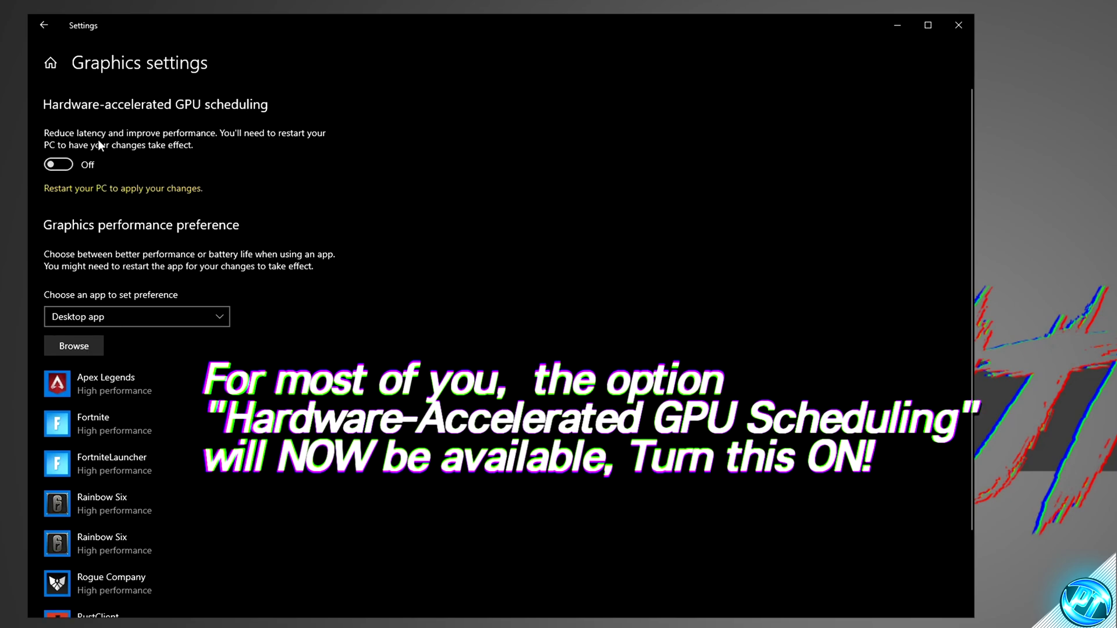
{"action": "left_click", "coordinate": [68, 163]}
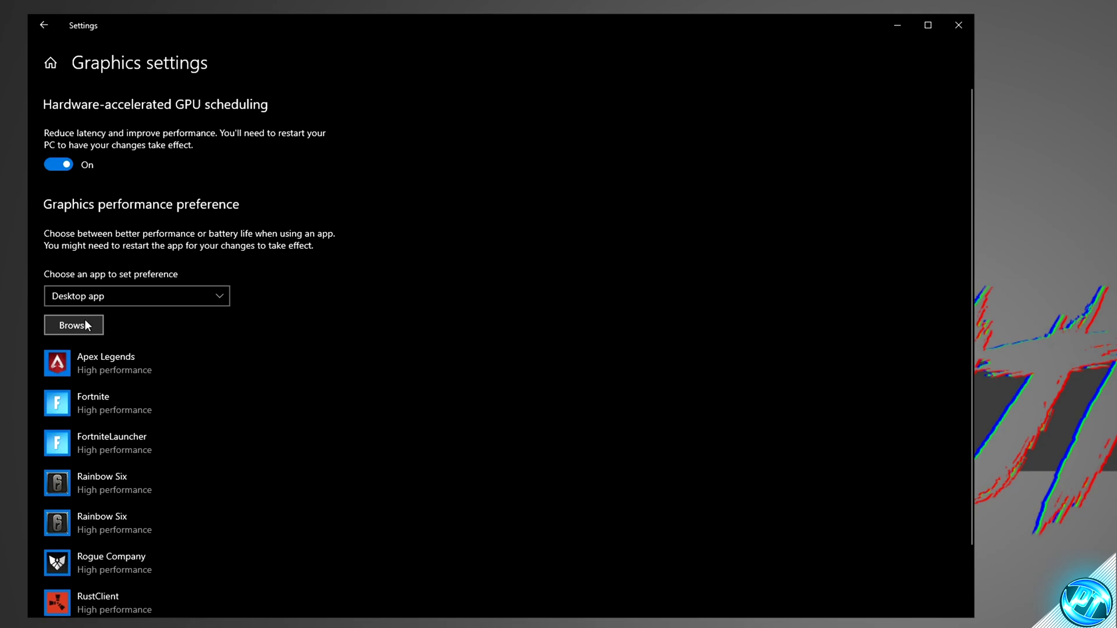
Search This PC for GTA5.exe and add the copy in F:\2TB HDD Games\Epic\GTAV to the graphics performance preference apps.
{"action": "left_click", "coordinate": [67, 322]}
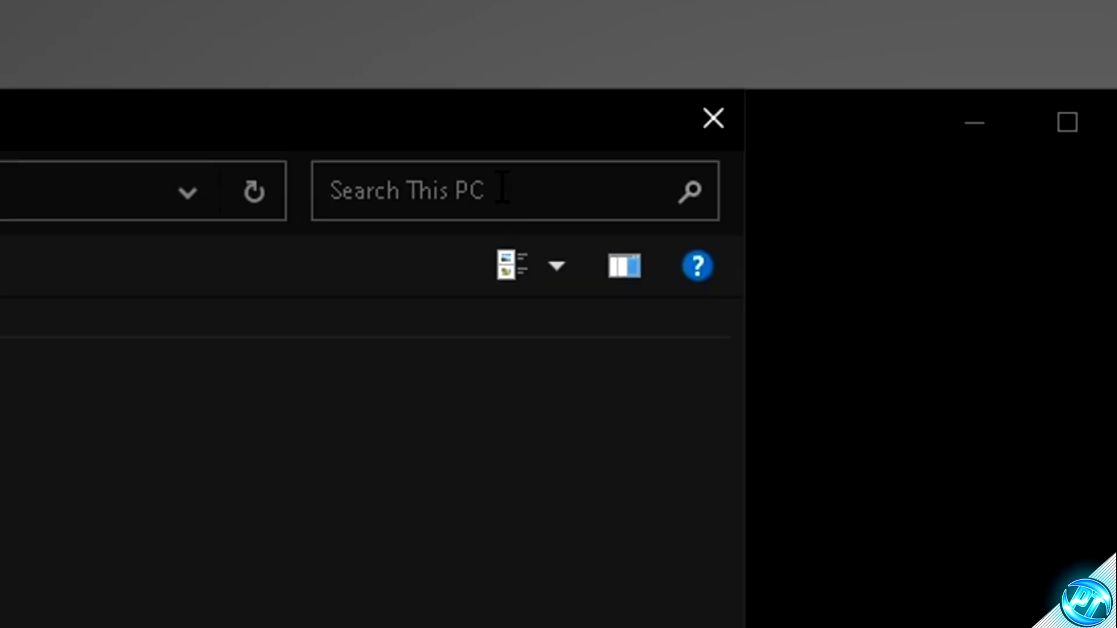
{"action": "left_click", "coordinate": [742, 46]}
{"action": "type", "text": "GTA5.exe"}
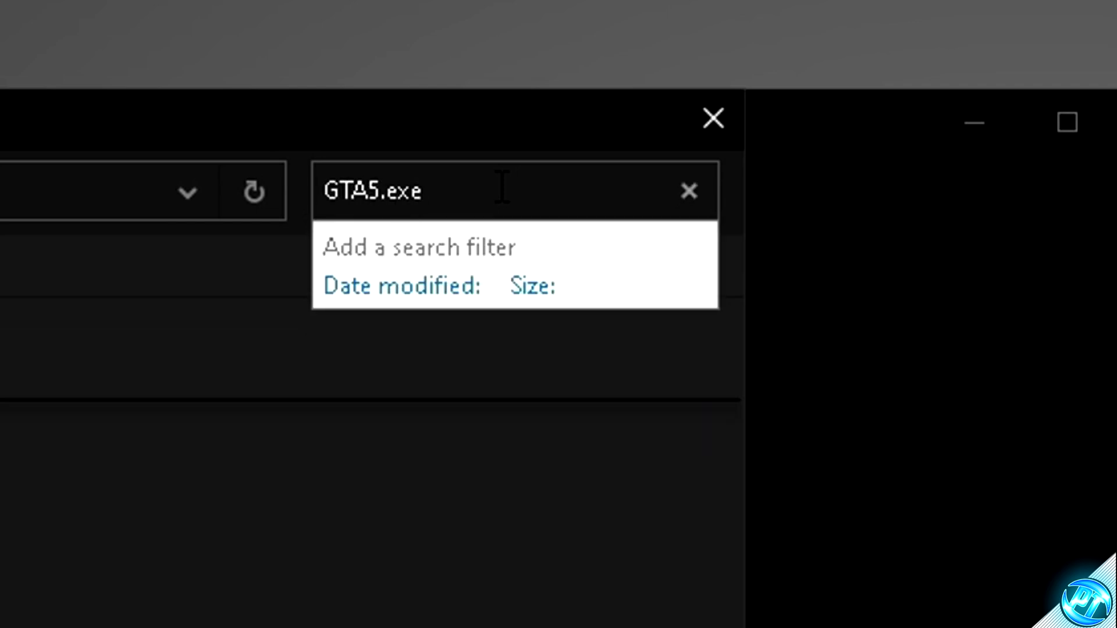
{"action": "key", "text": "Return"}
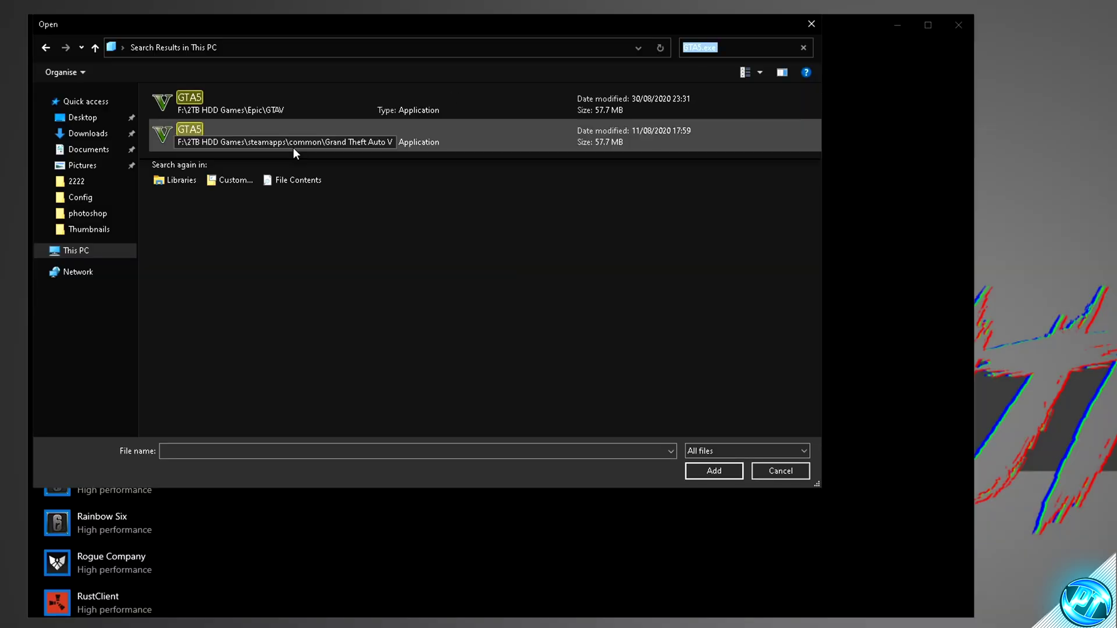
{"action": "left_click", "coordinate": [217, 100]}
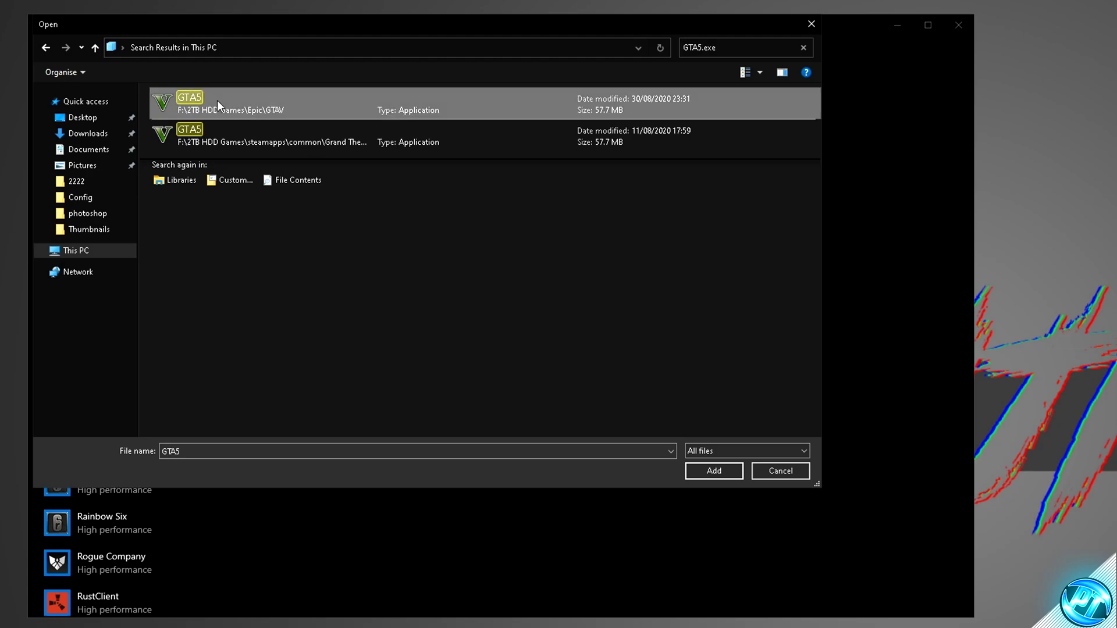
{"action": "left_click", "coordinate": [713, 470]}
Set the graphics preference of Grand Theft Auto V to High performance and save it.
{"action": "scroll", "coordinate": [407, 425], "scroll_direction": "down", "scroll_amount": 2}
{"action": "left_click", "coordinate": [233, 458]}
{"action": "left_click", "coordinate": [419, 348]}
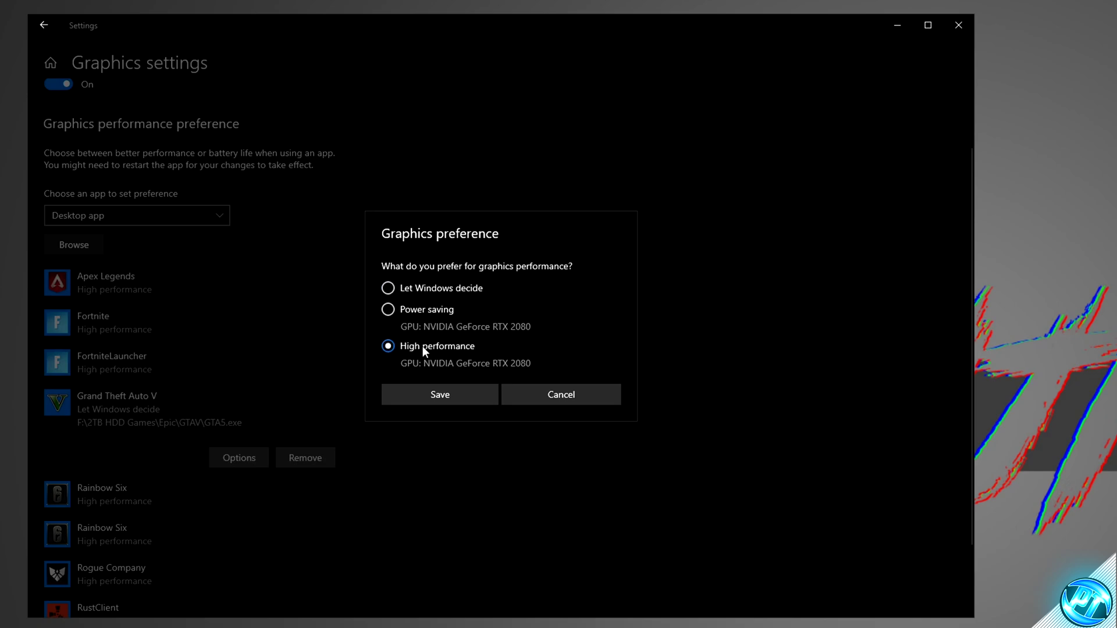
{"action": "left_click", "coordinate": [438, 395]}
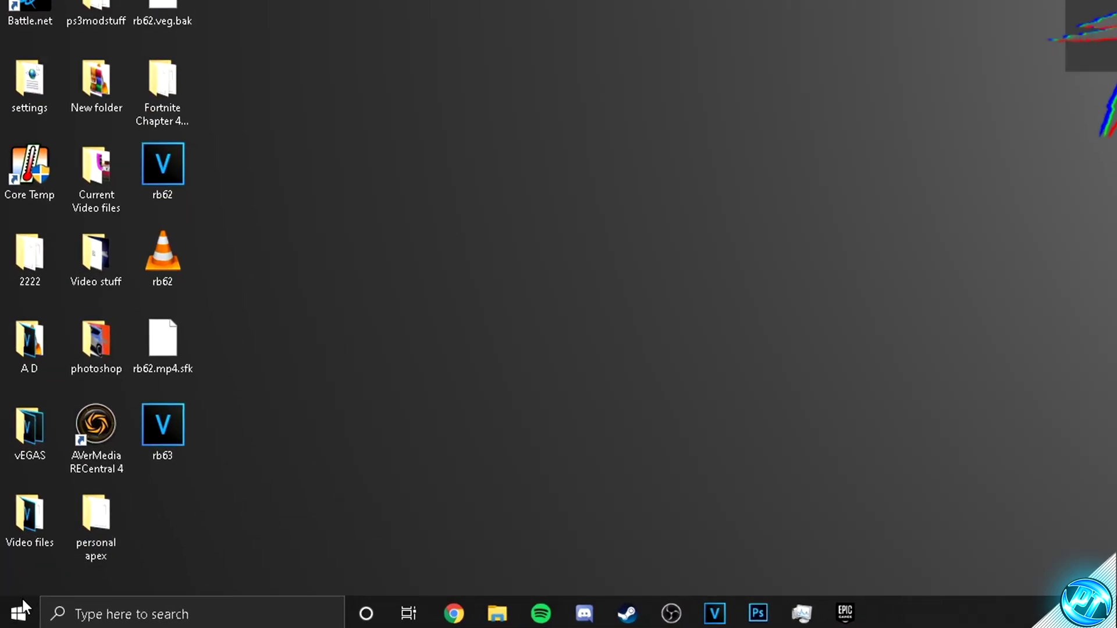
Open the Windows Start menu.
{"action": "left_click", "coordinate": [22, 606]}
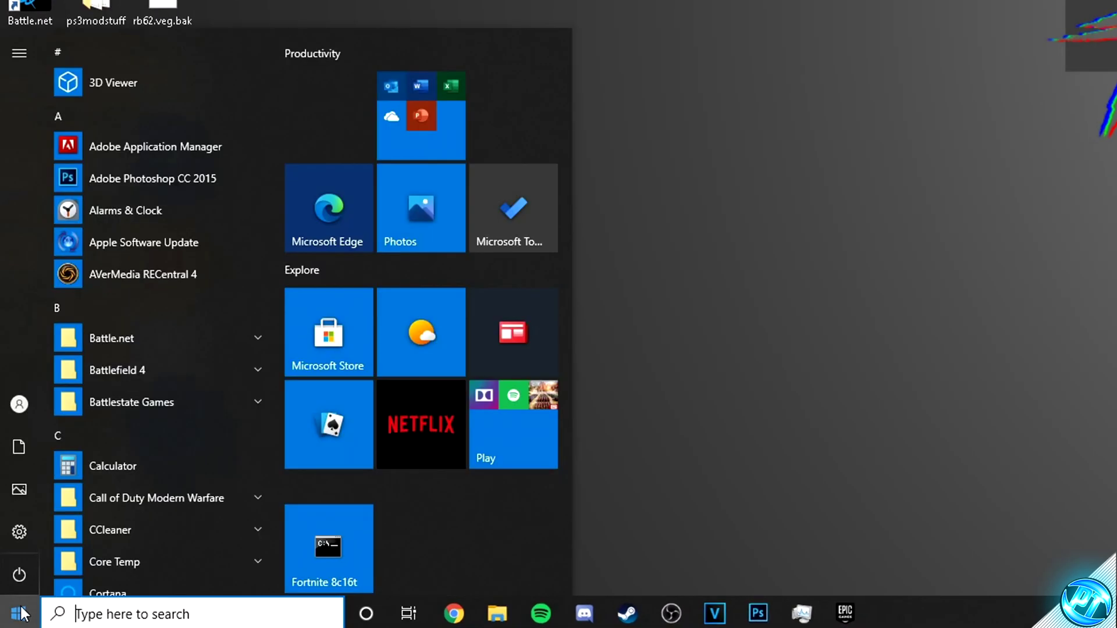